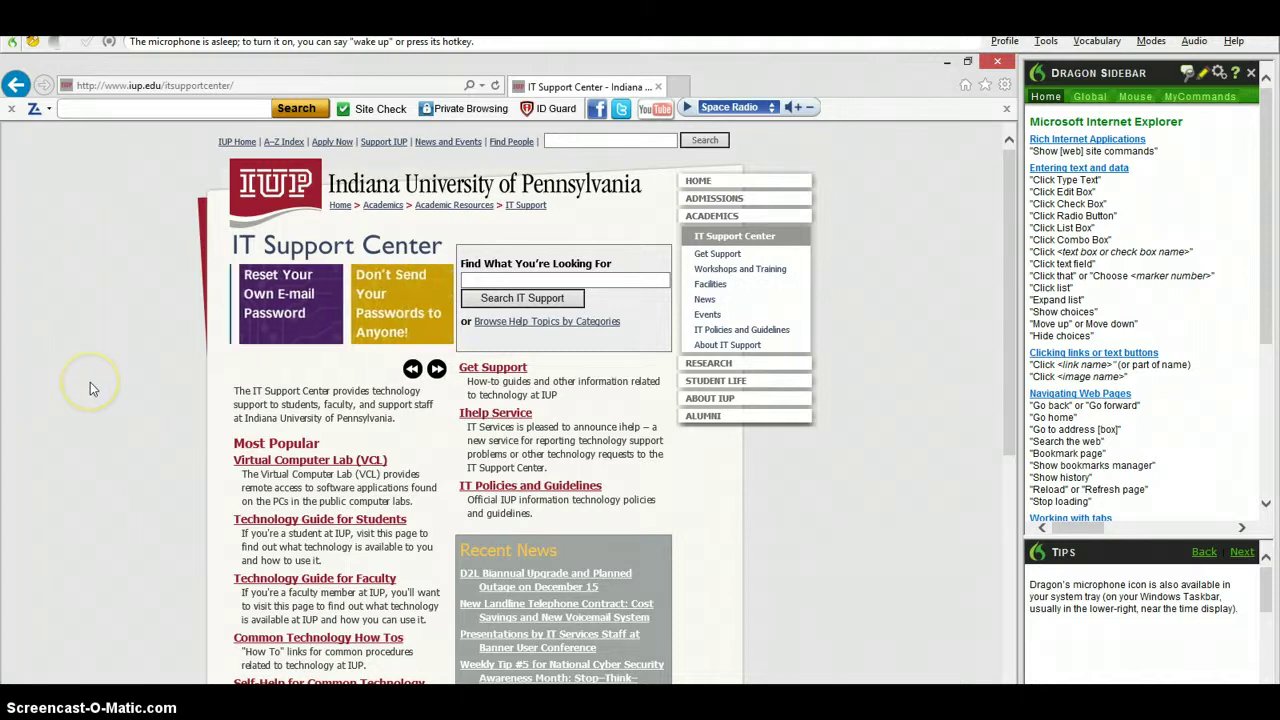
- Open the Virtual Computer Lab (VCL) link under Most Popular, then its Getting Started guide
scroll(98, 382, down, 3)
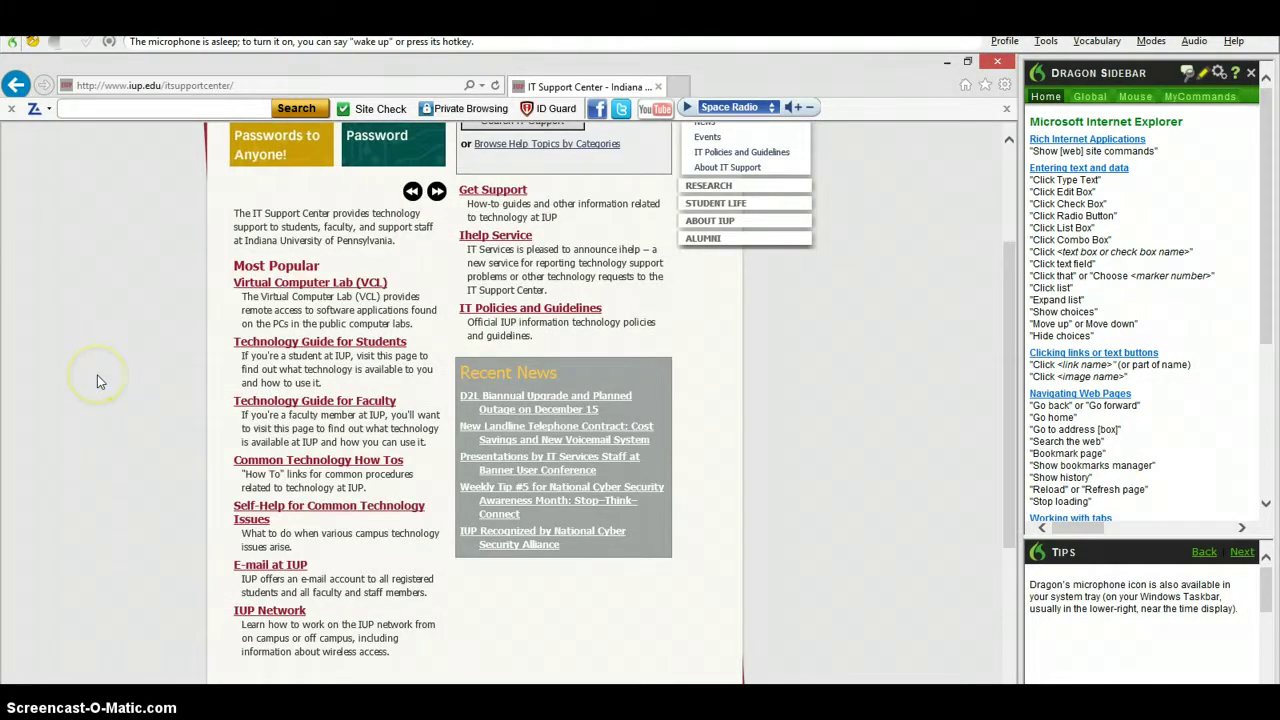
click(370, 284)
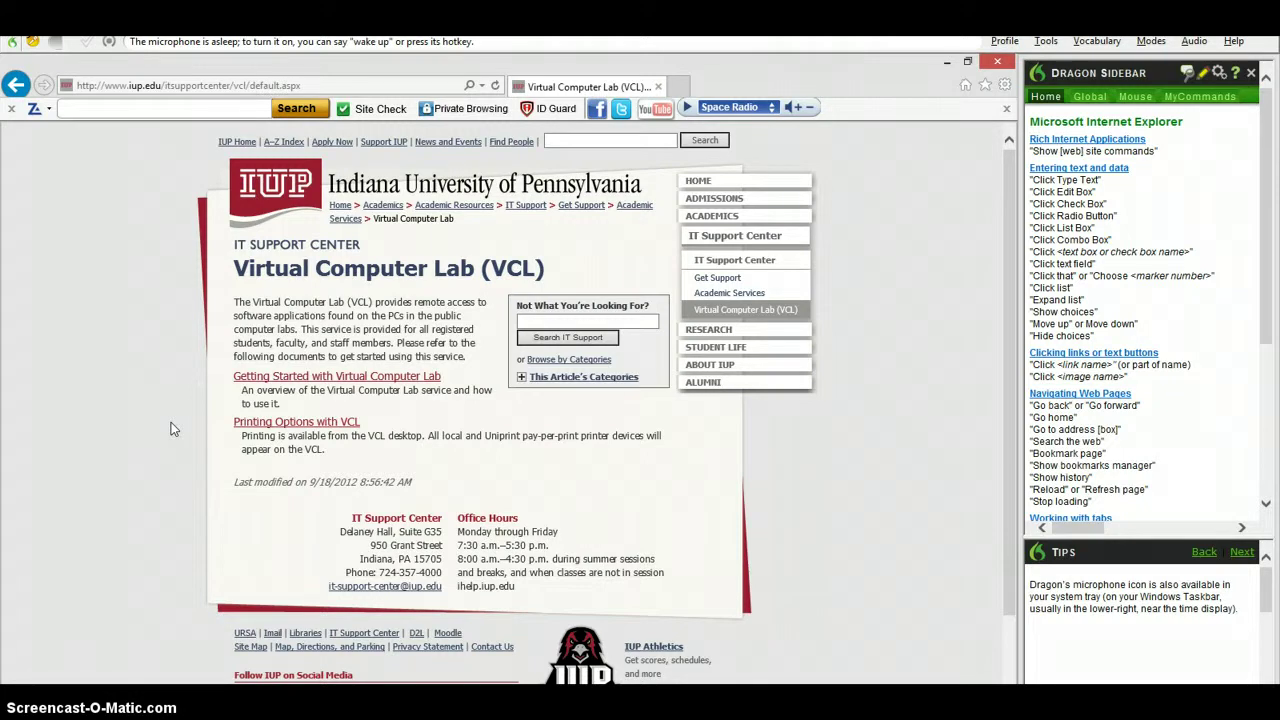
click(412, 378)
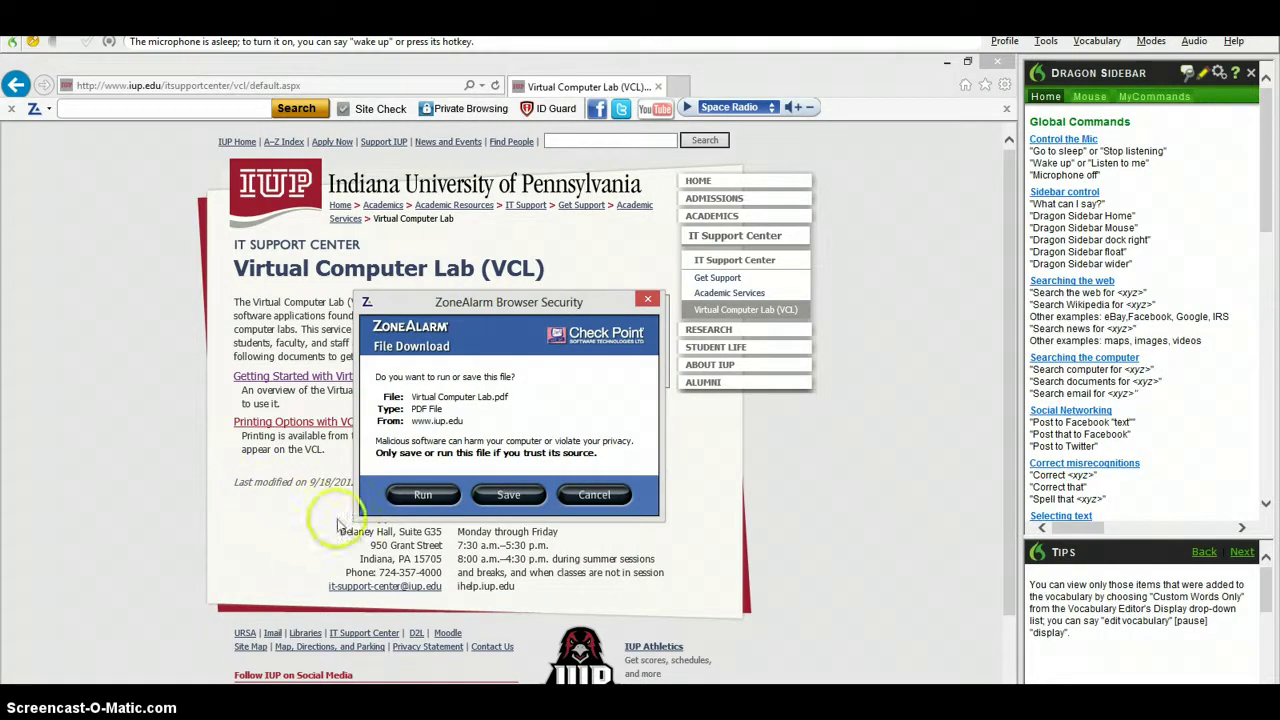
- Run Virtual Computer Lab.pdf directly so it opens in Reader instead of being saved
click(421, 497)
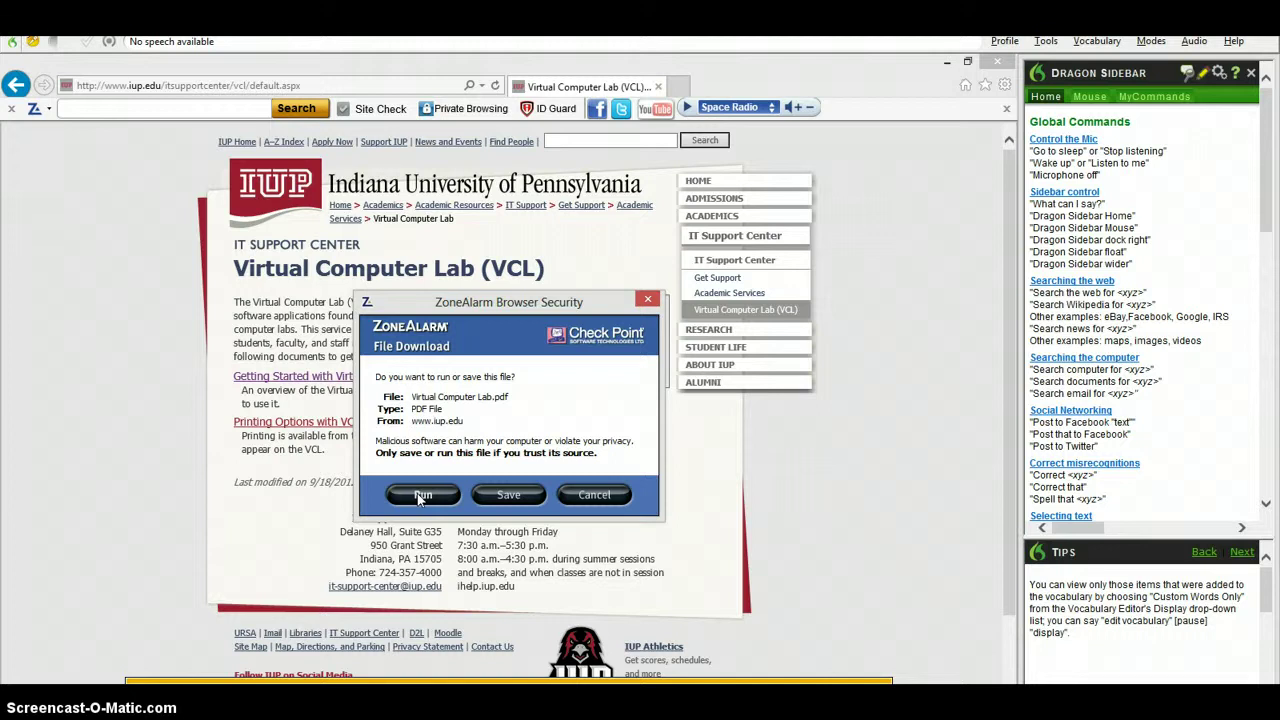
click(437, 497)
click(437, 497)
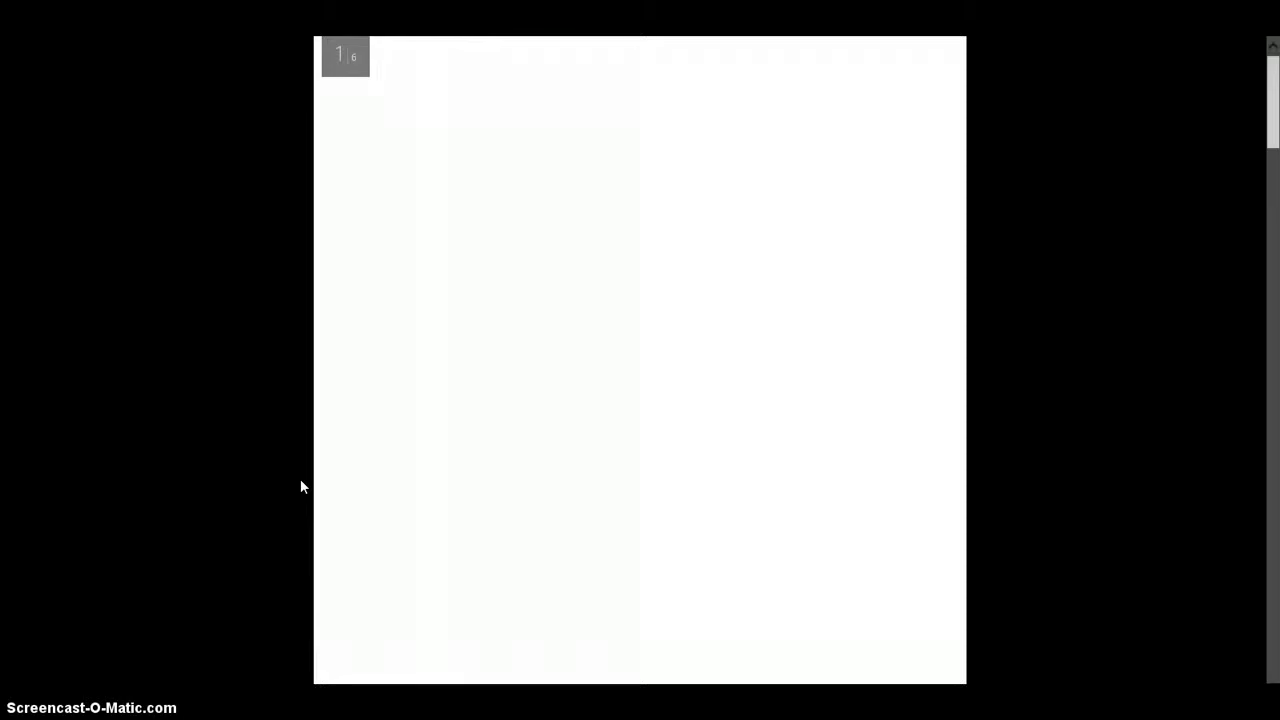
- Scroll the VCL guide from page 1 to the 'How do I access the VCL?' section on page 2
click(308, 465)
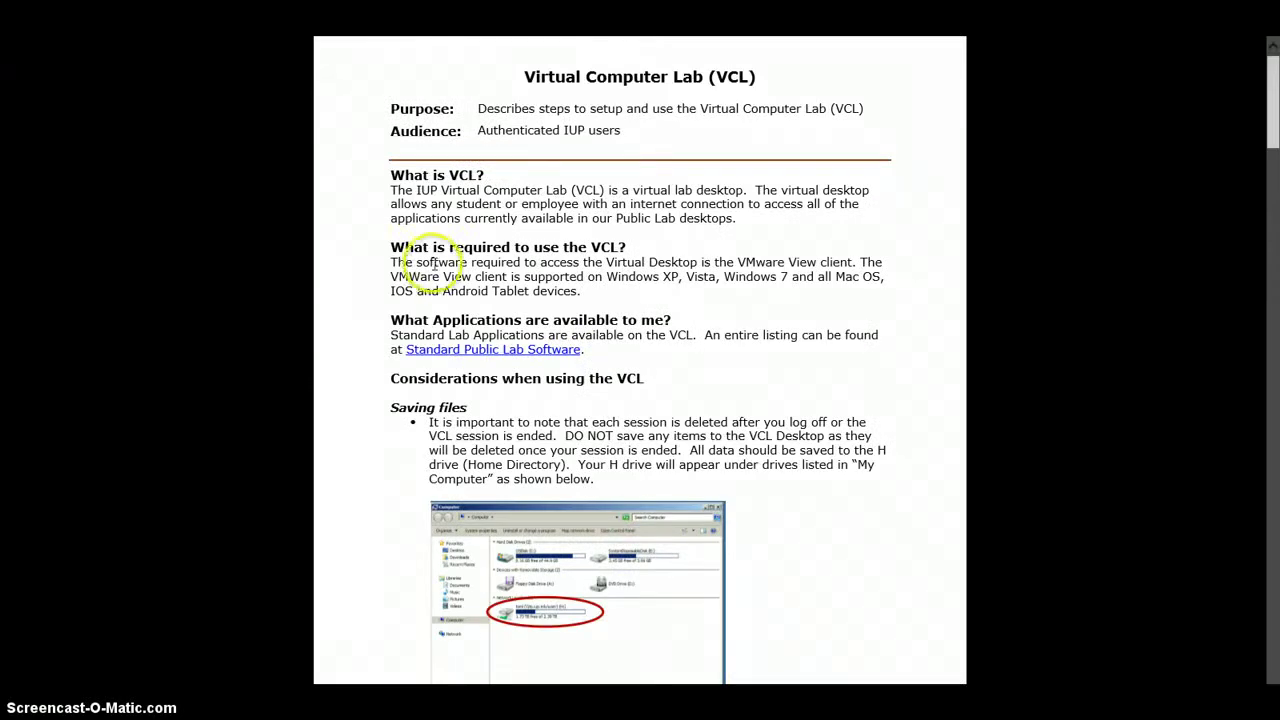
scroll(425, 270, down, 1)
scroll(428, 270, up, 1)
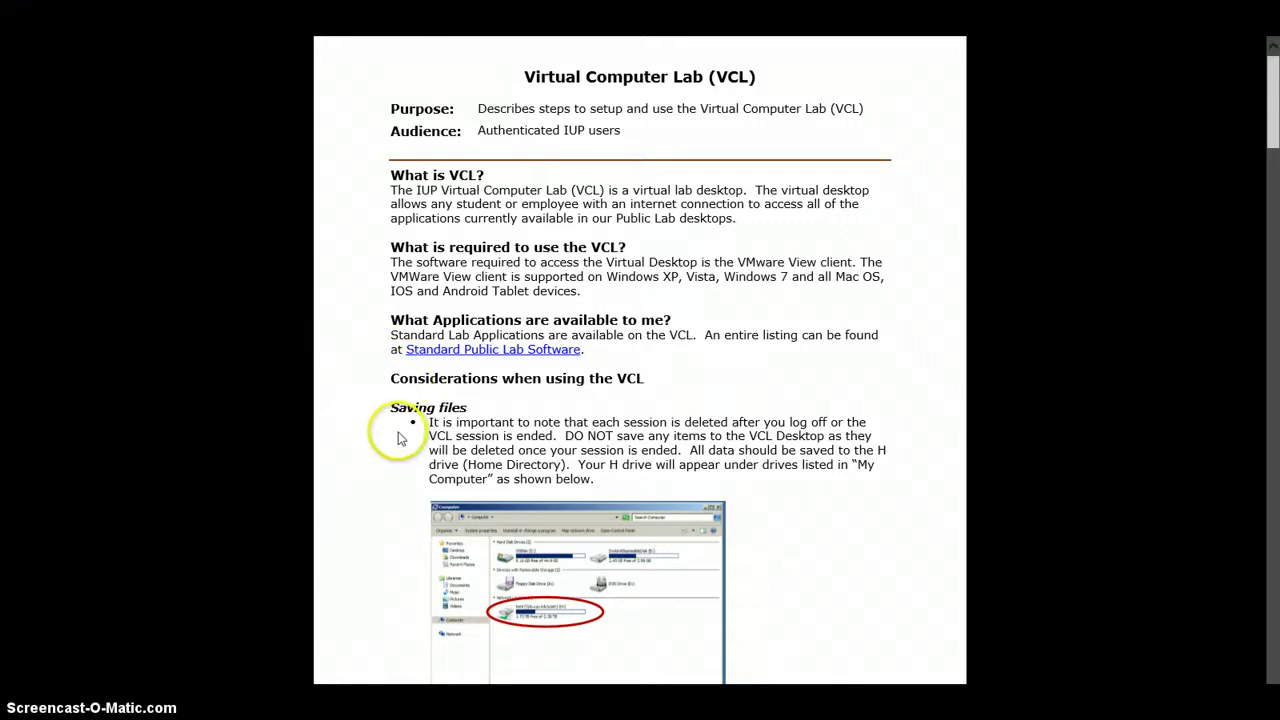
scroll(398, 438, down, 3)
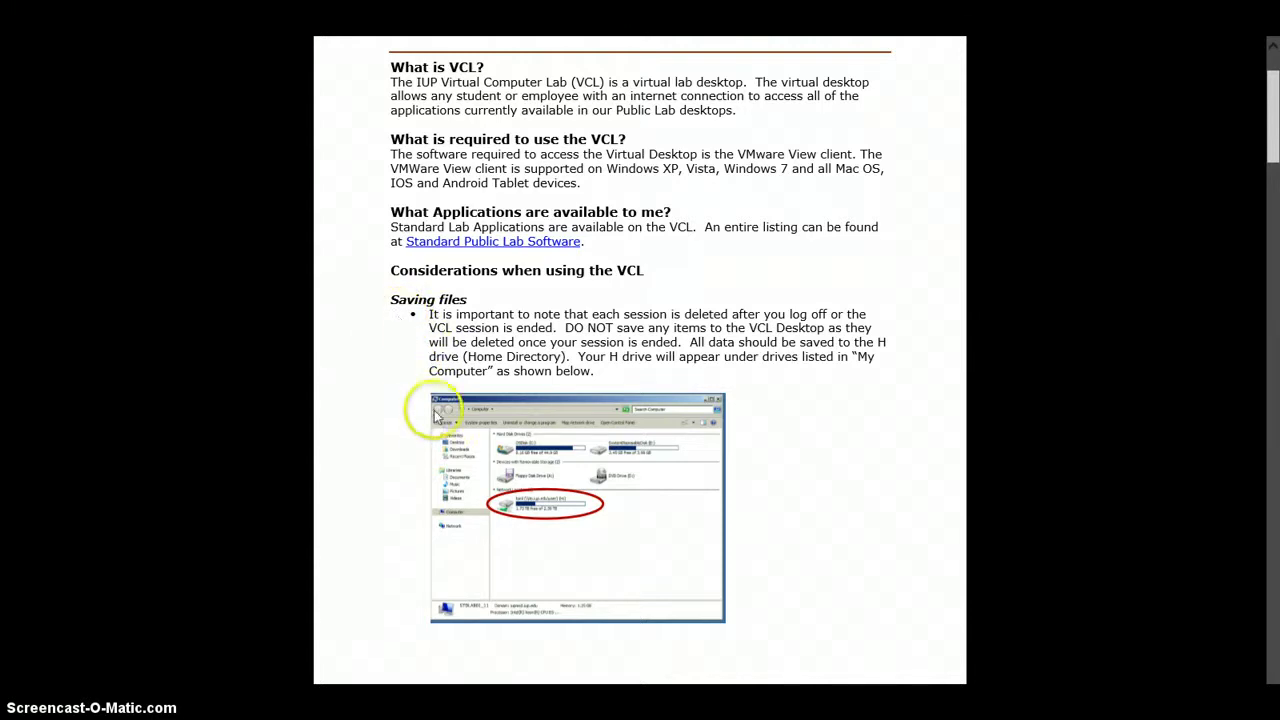
scroll(450, 425, down, 6)
scroll(458, 428, up, 9)
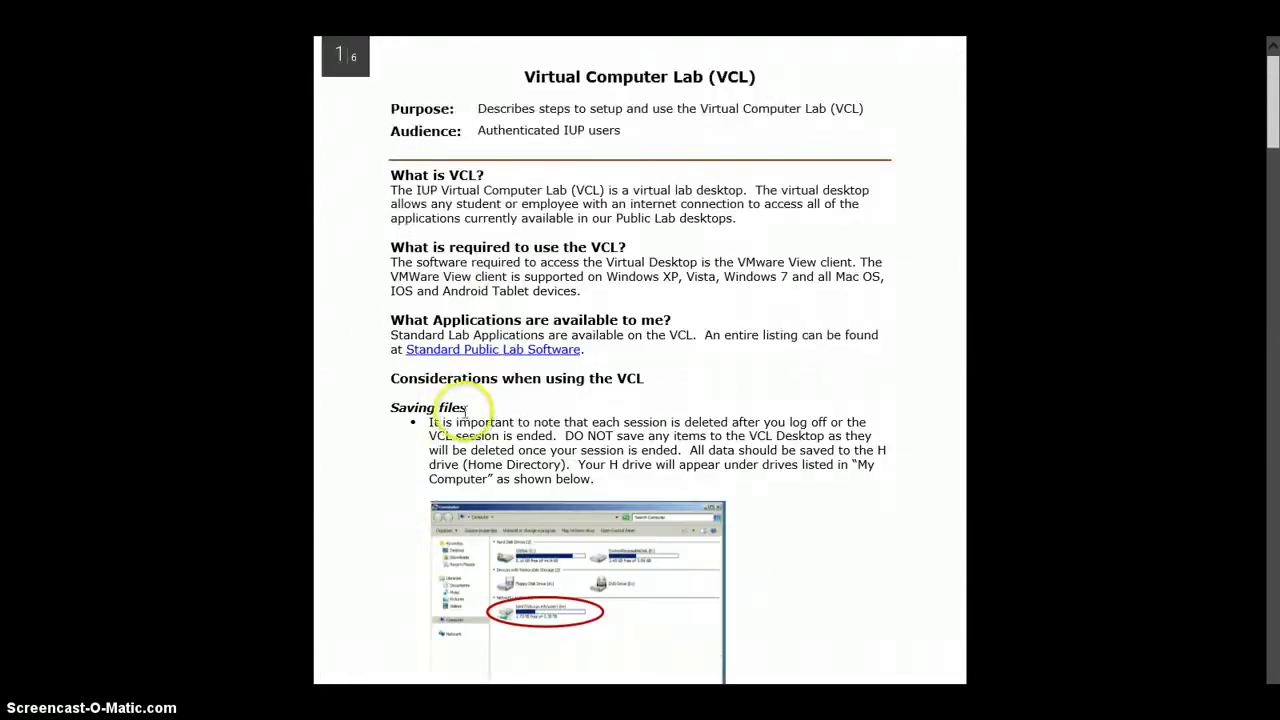
scroll(460, 405, down, 7)
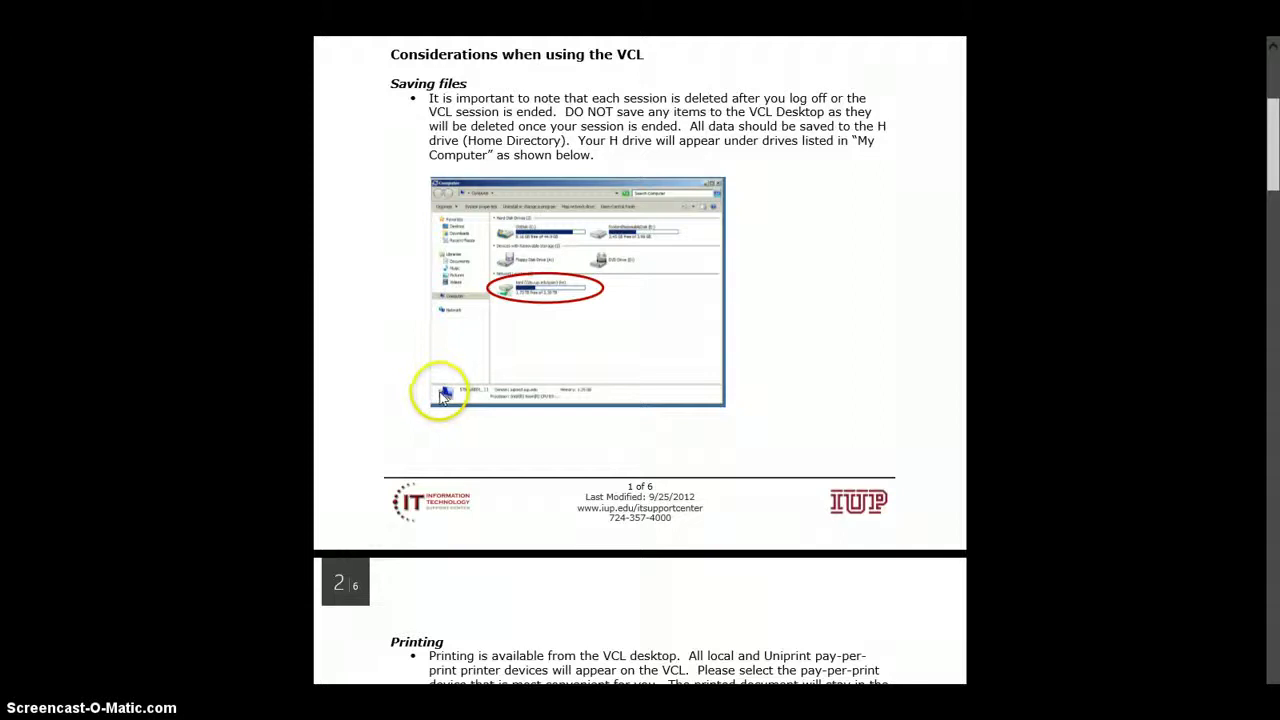
scroll(444, 395, down, 7)
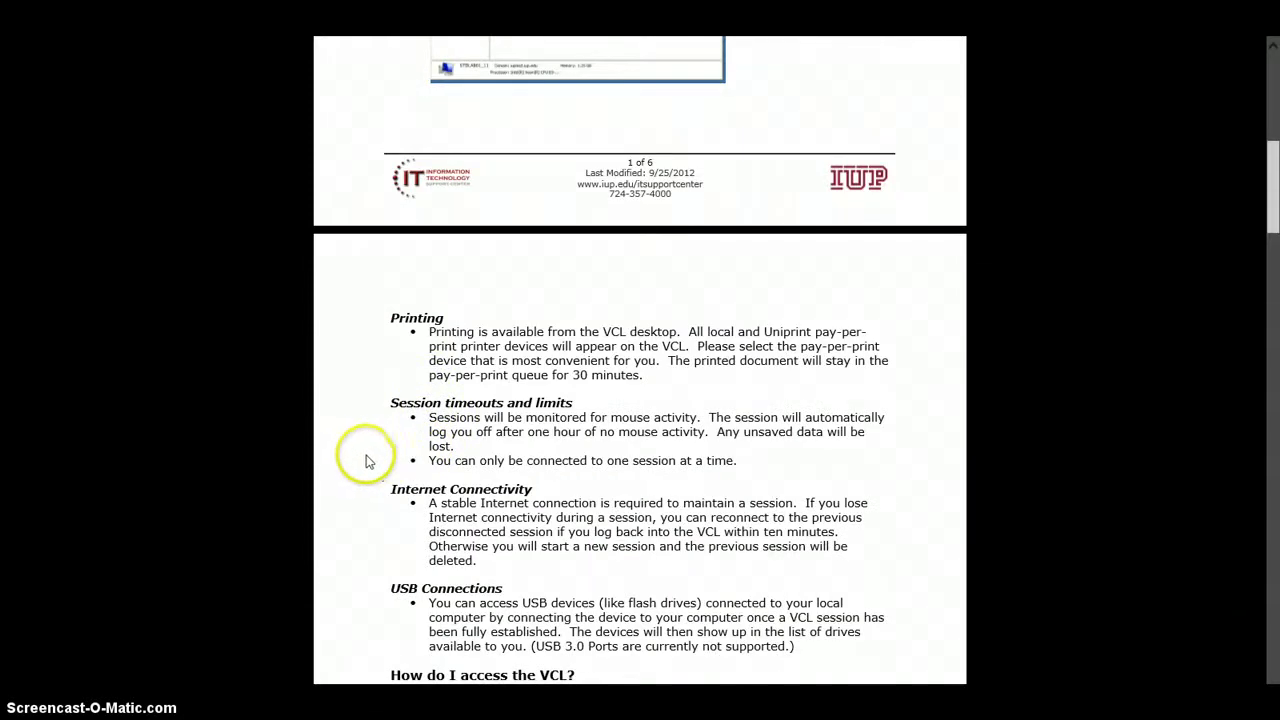
scroll(366, 458, down, 5)
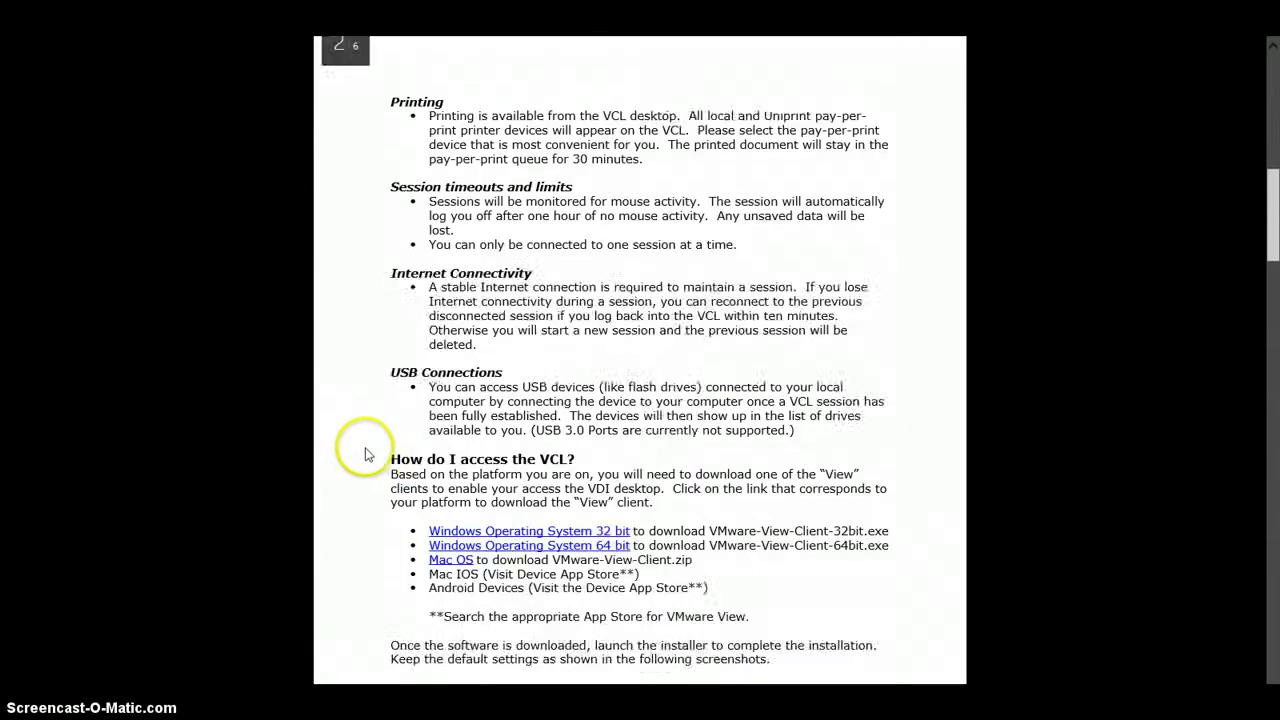
scroll(366, 452, down, 6)
scroll(370, 440, up, 2)
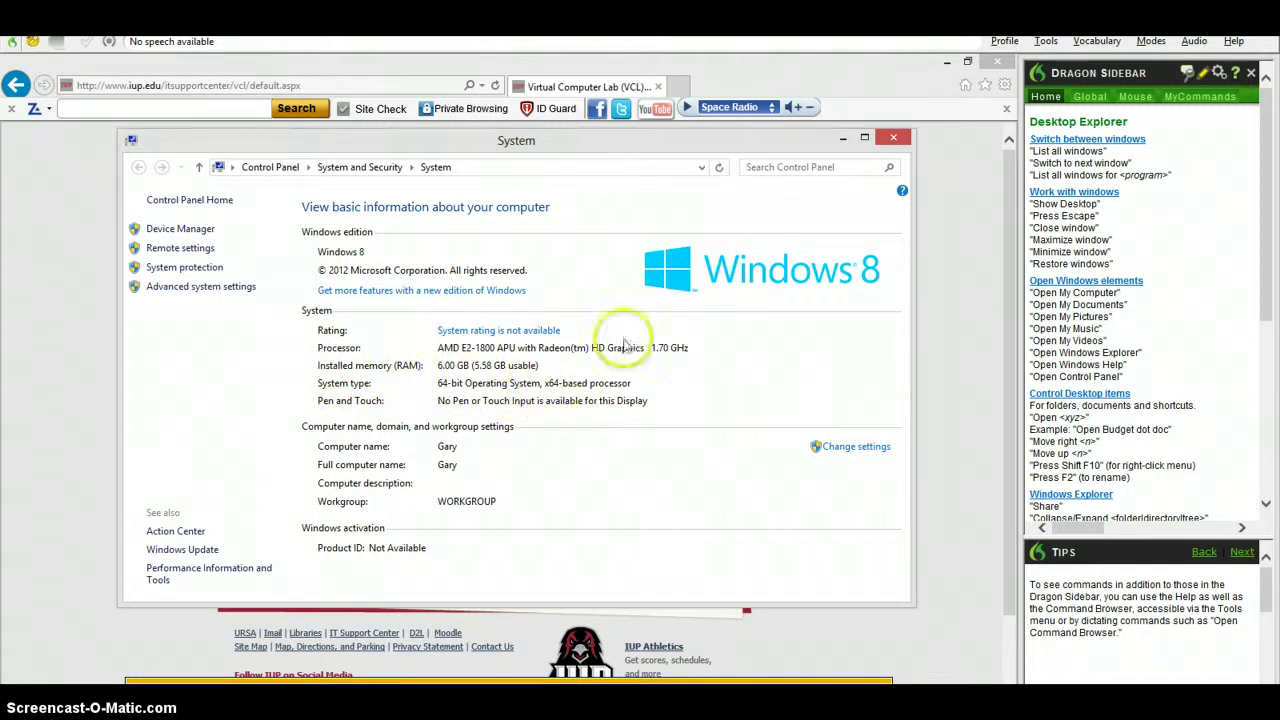
- Close the System window after confirming a 64-bit operating system
click(894, 138)
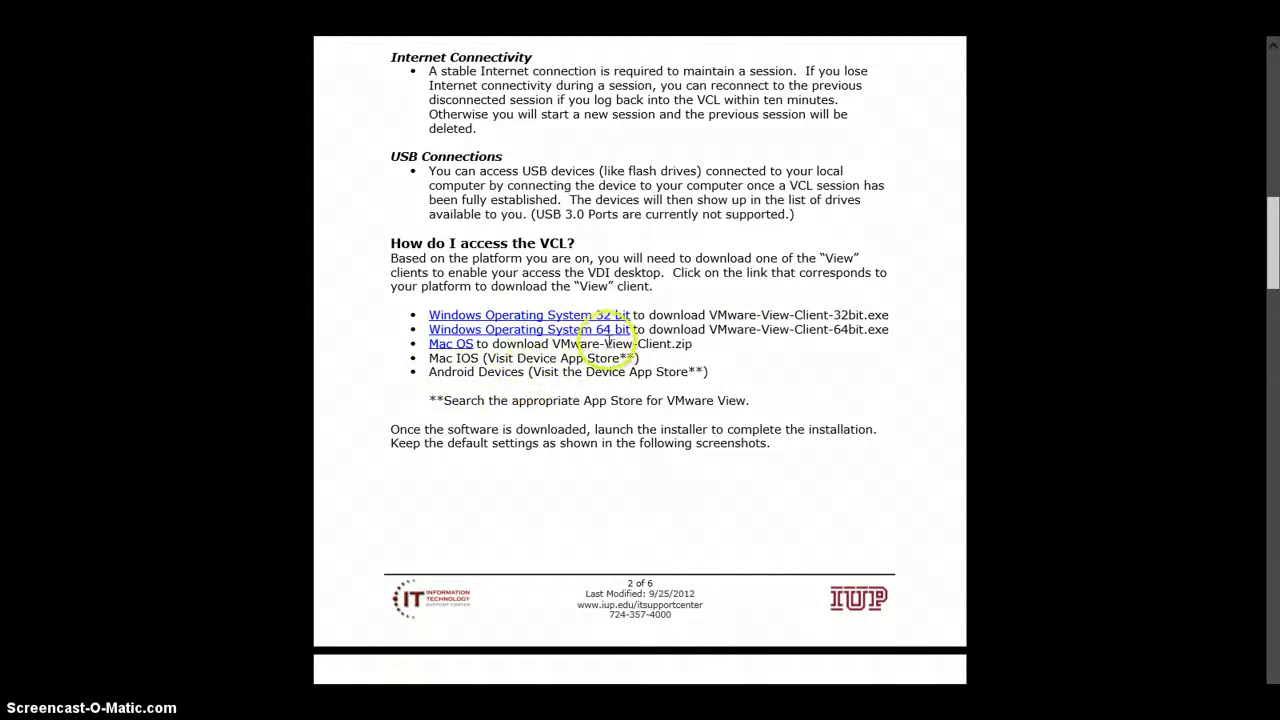
- Follow the guide's 'Windows Operating System 64 bit' link and let it open in Internet Explorer
click(608, 331)
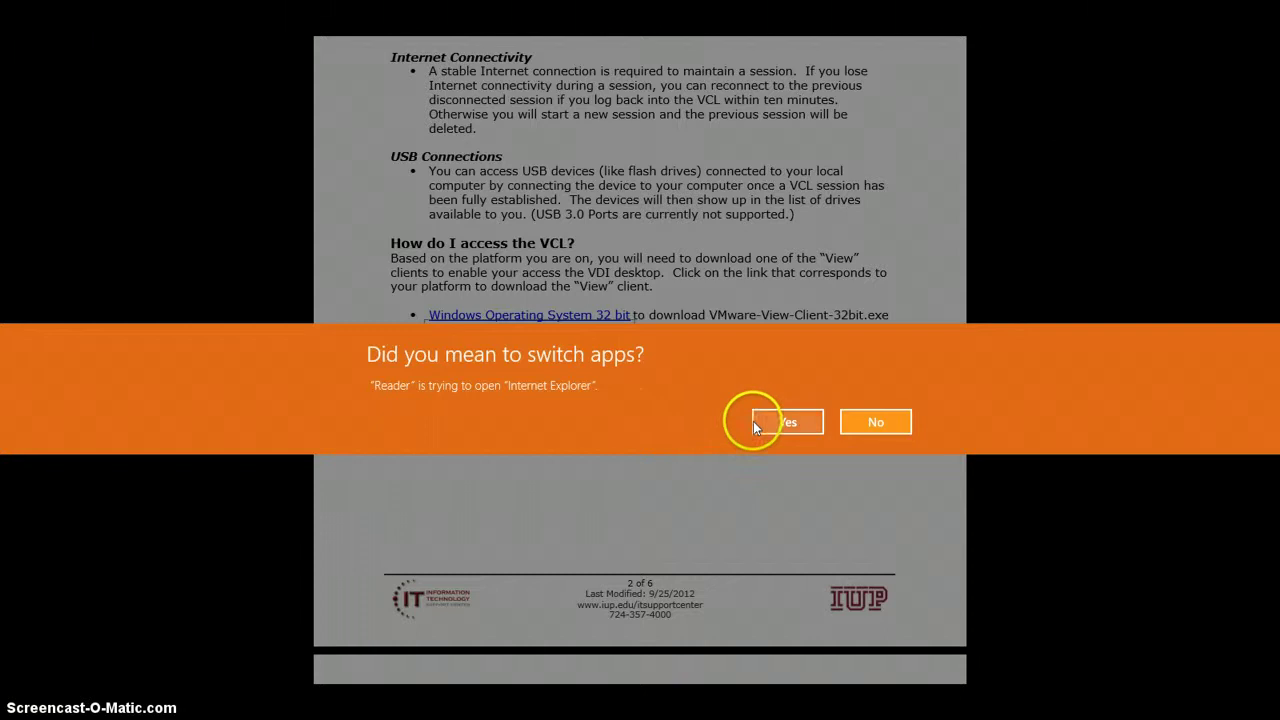
click(785, 420)
- Switch to Internet Explorer and sign in with an IUPMSD\ domain username and the account password
click(788, 423)
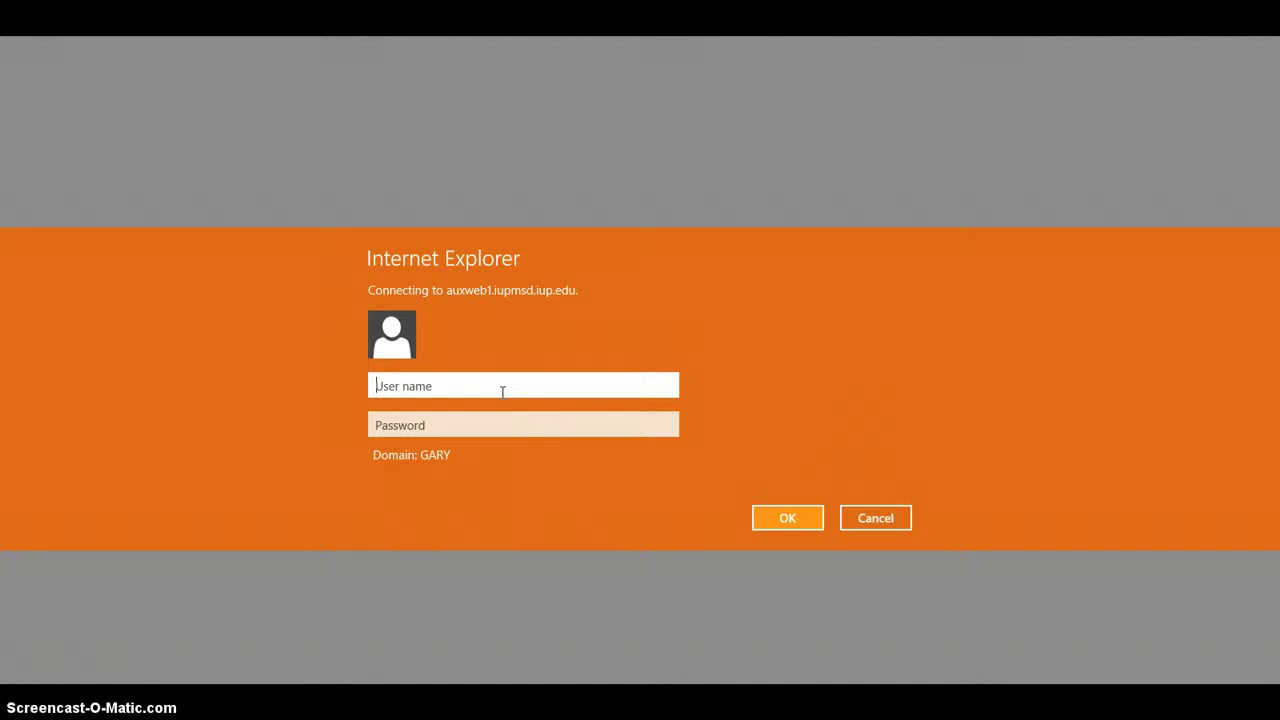
text(IUPMSD\)
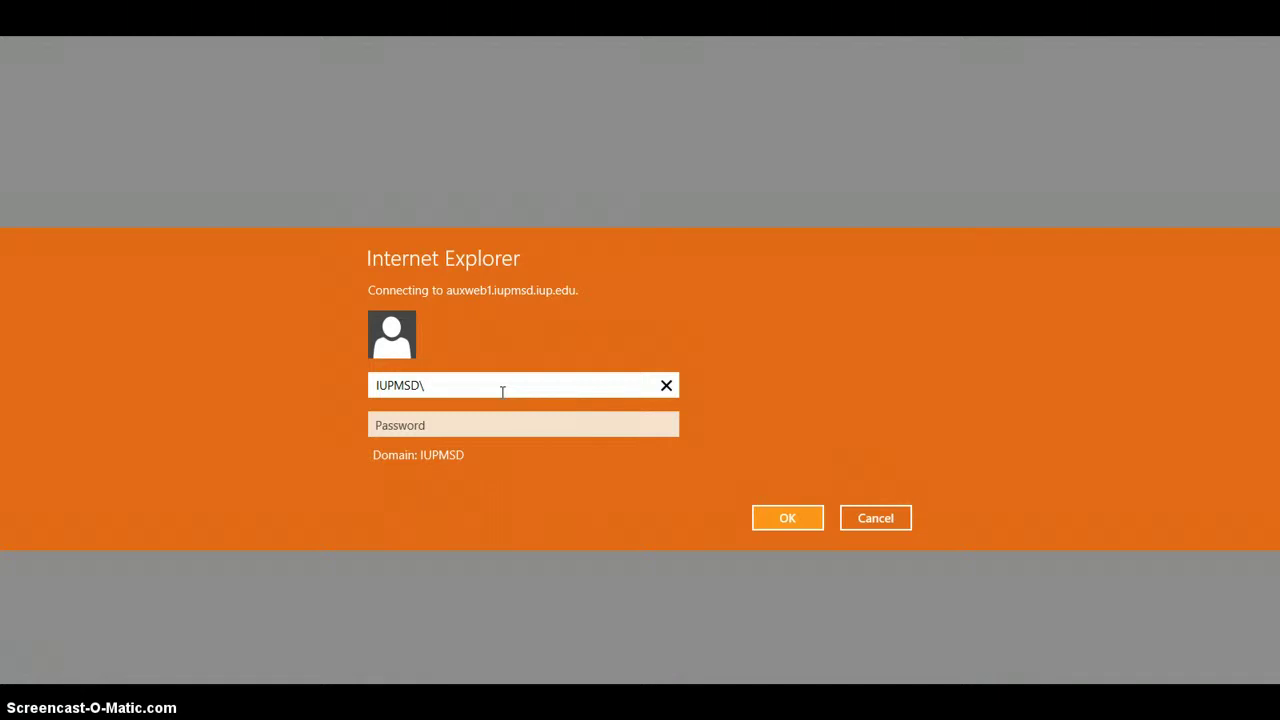
text(JKJQ)
key(Tab)
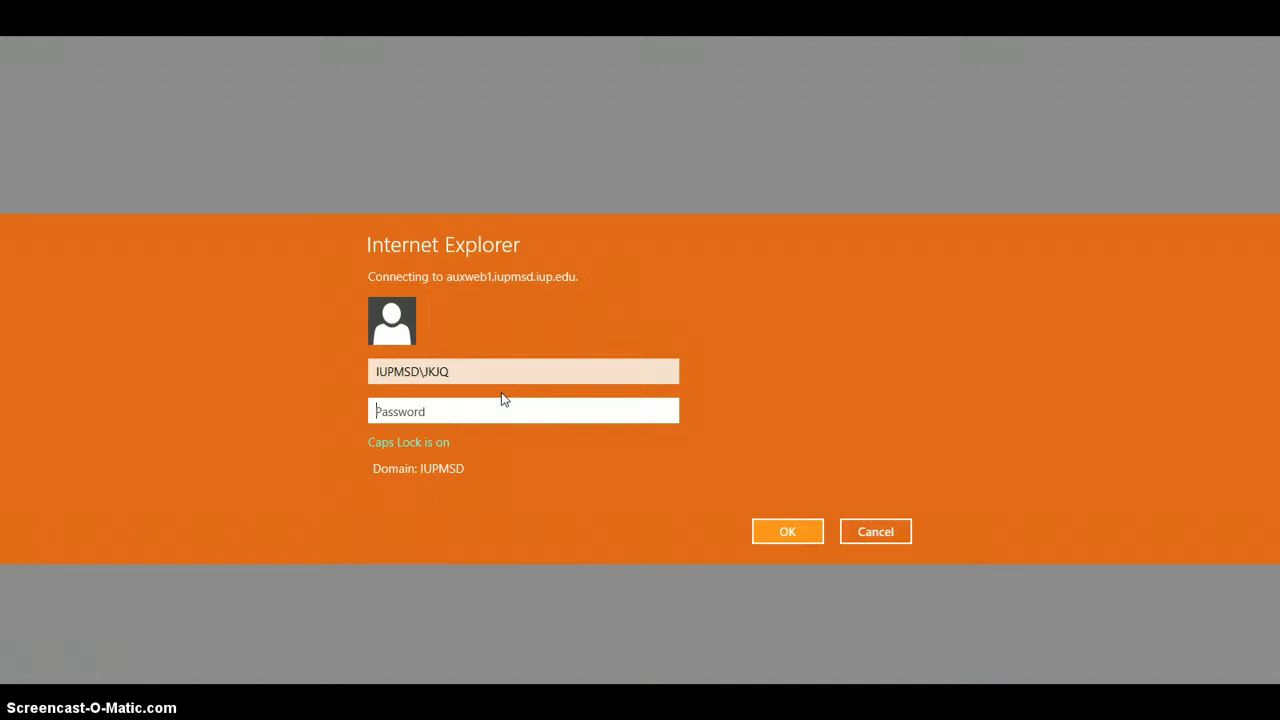
key(Caps_Lock)
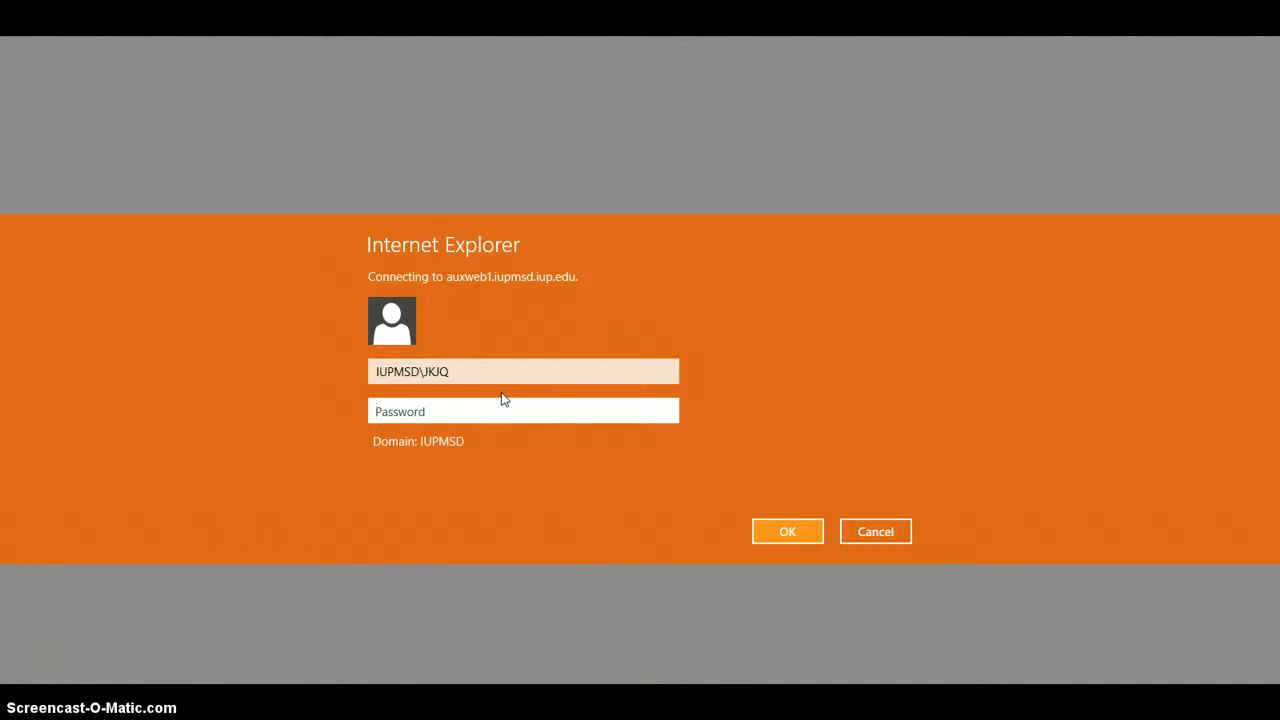
text(•••••••••••)
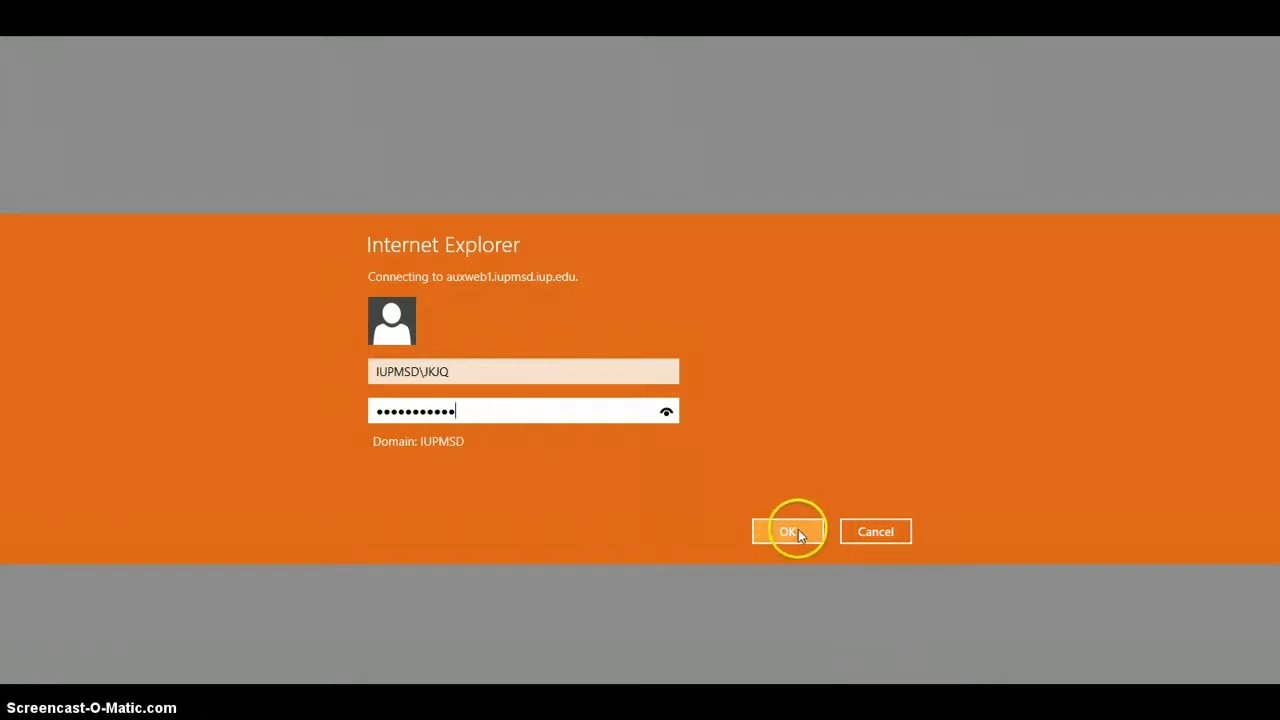
click(770, 533)
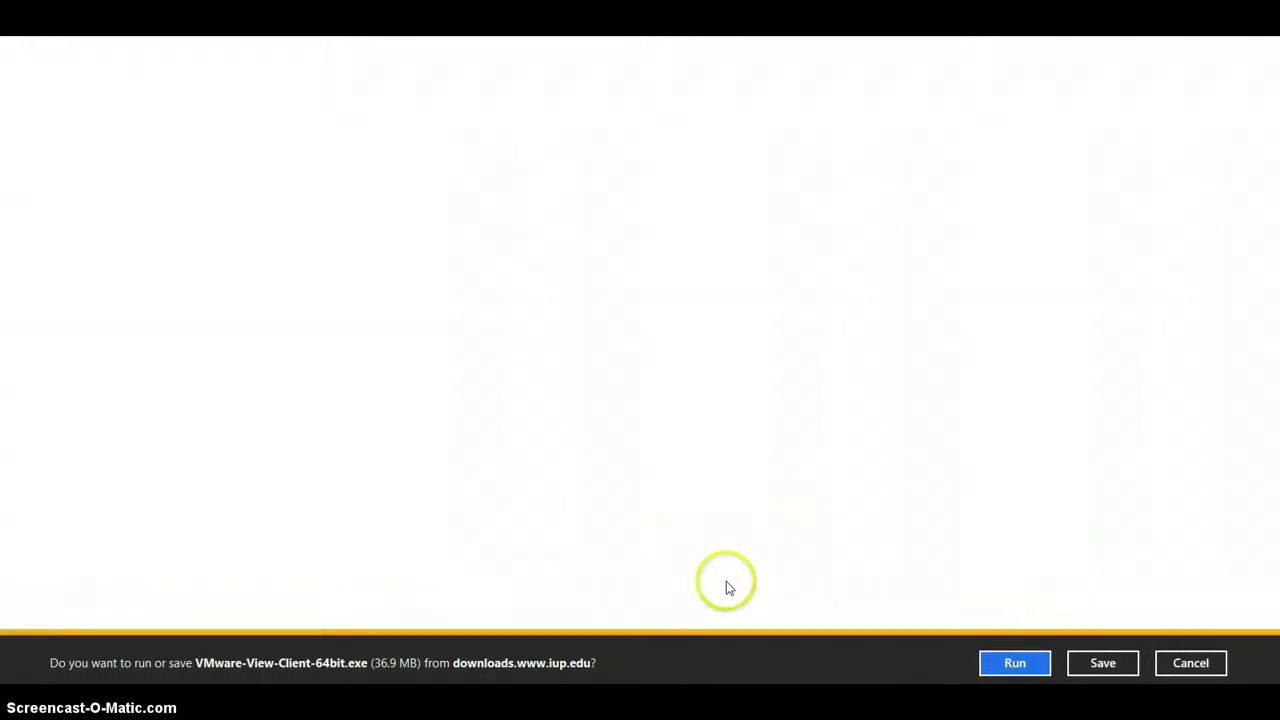
- Run VMware-View-Client-64bit.exe and wait for the version 5.1.1-799444 x64 setup welcome screen
click(998, 668)
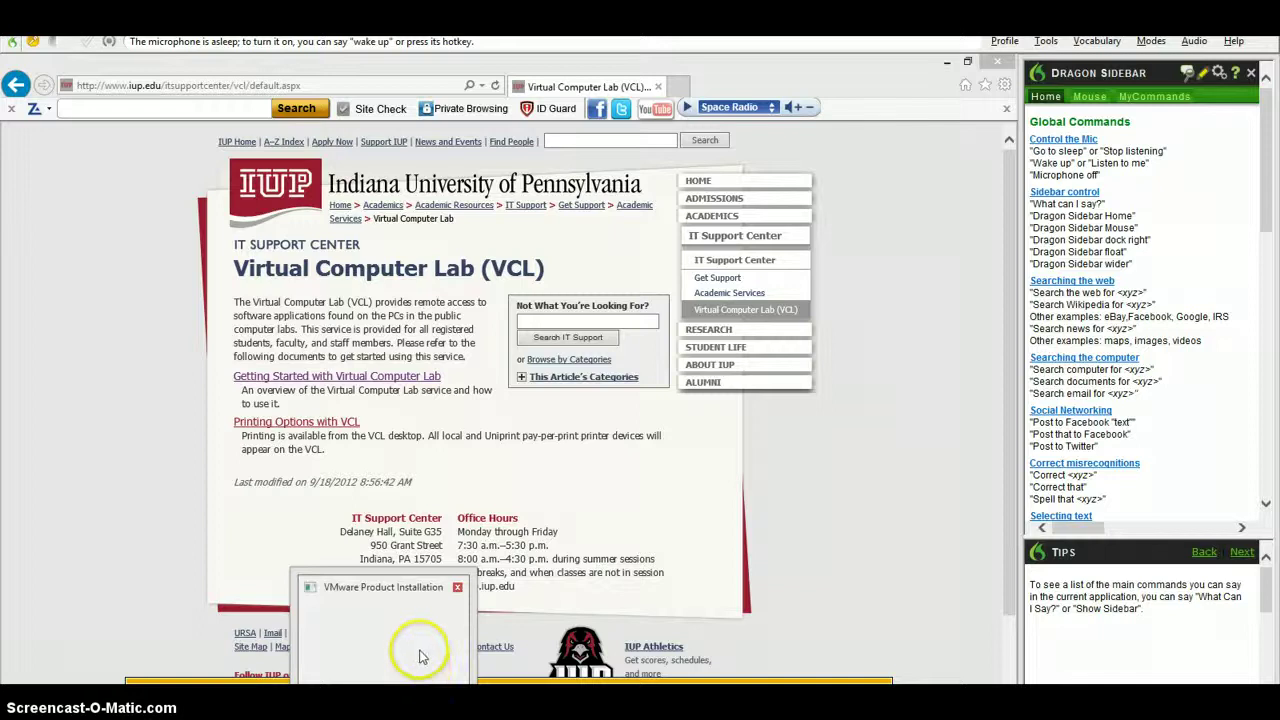
mouse_move(424, 653)
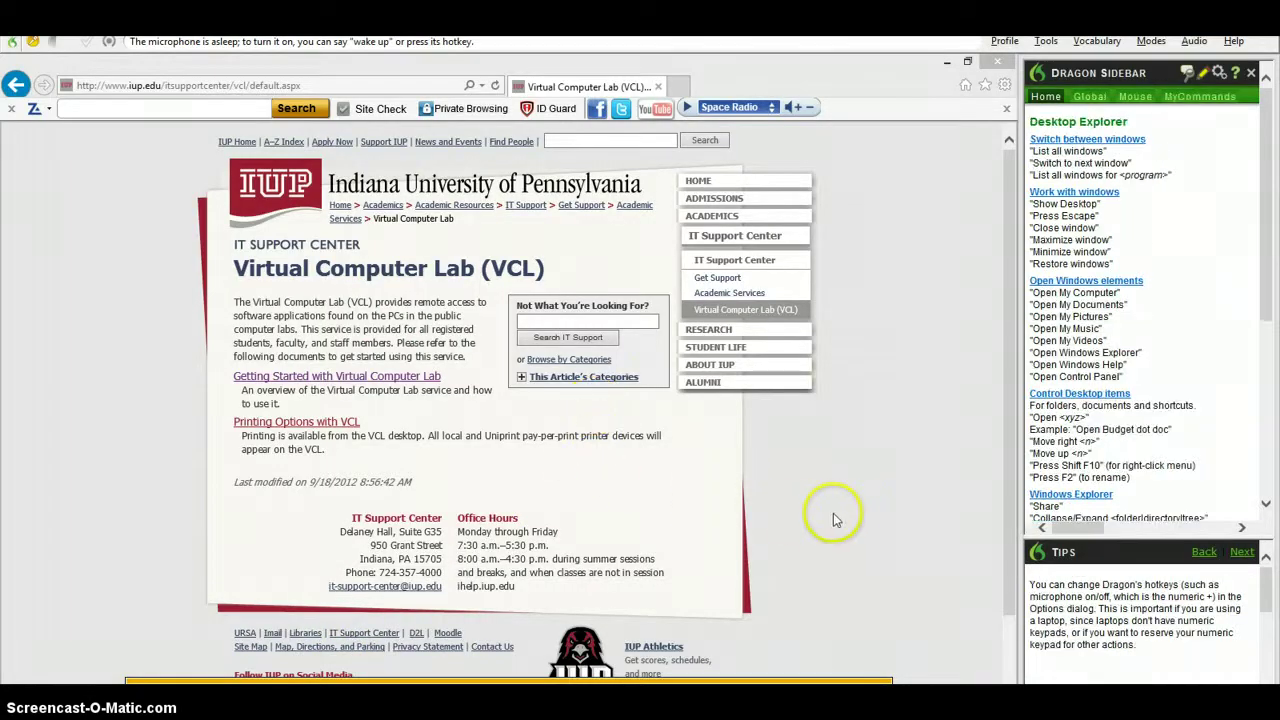
scroll(838, 530, down, 1)
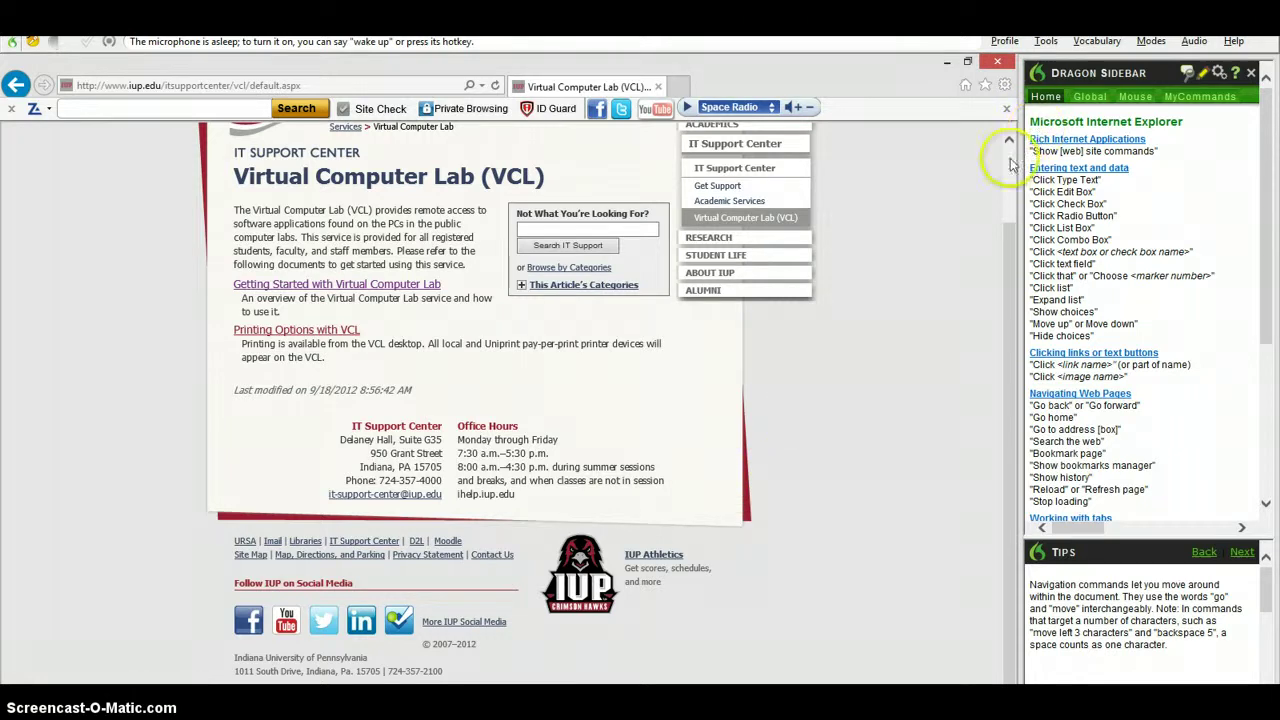
scroll(910, 275, up, 2)
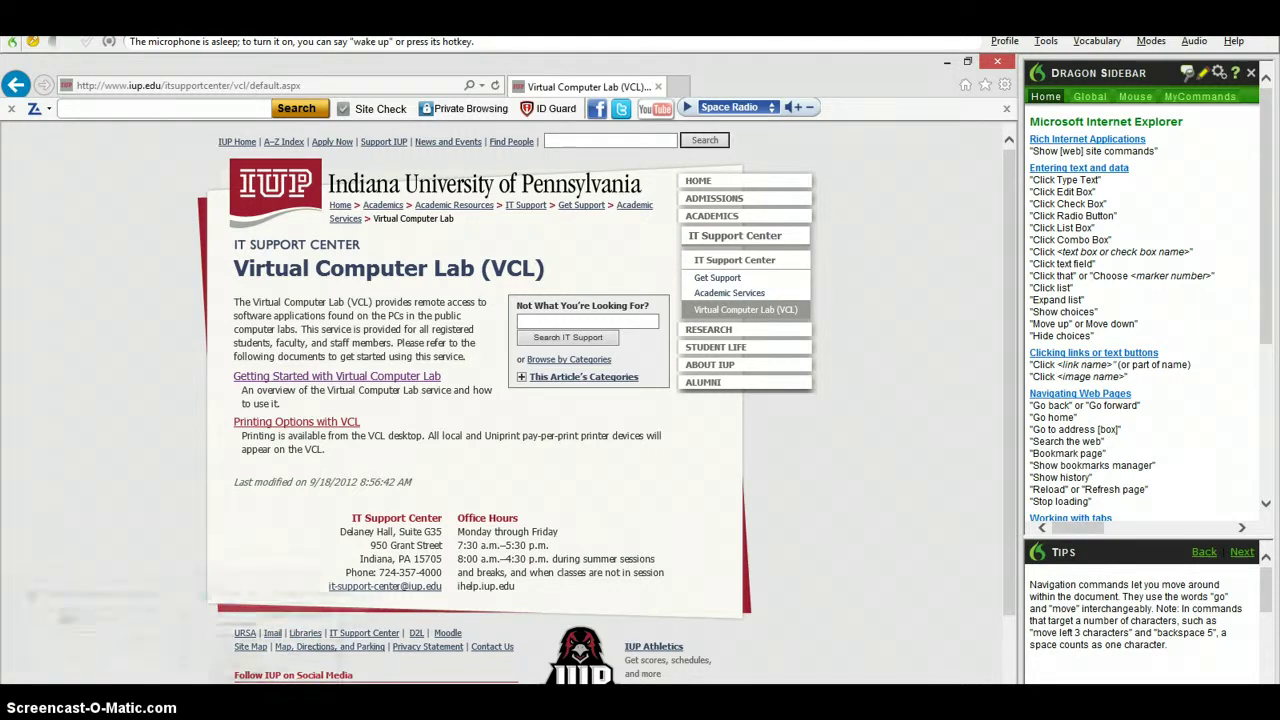
mouse_move(190, 715)
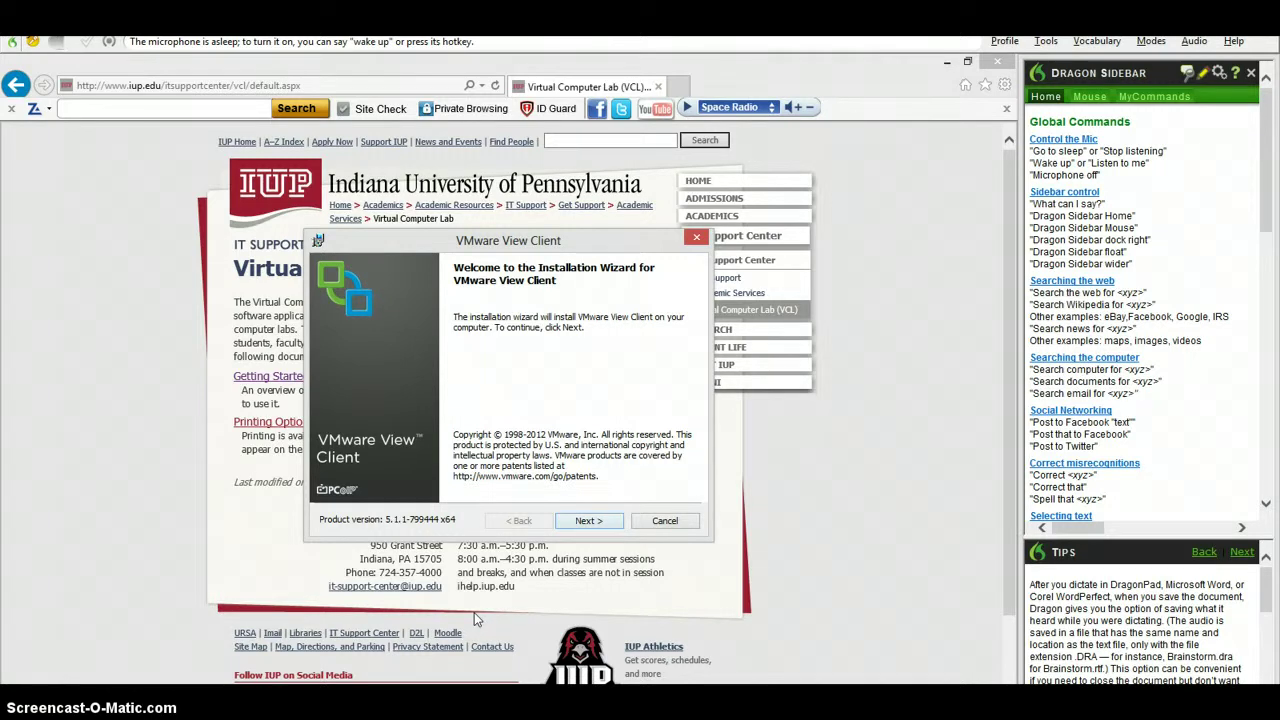
- Accept the licence, keep default features, server, single sign-on and shortcut settings, and install
click(587, 522)
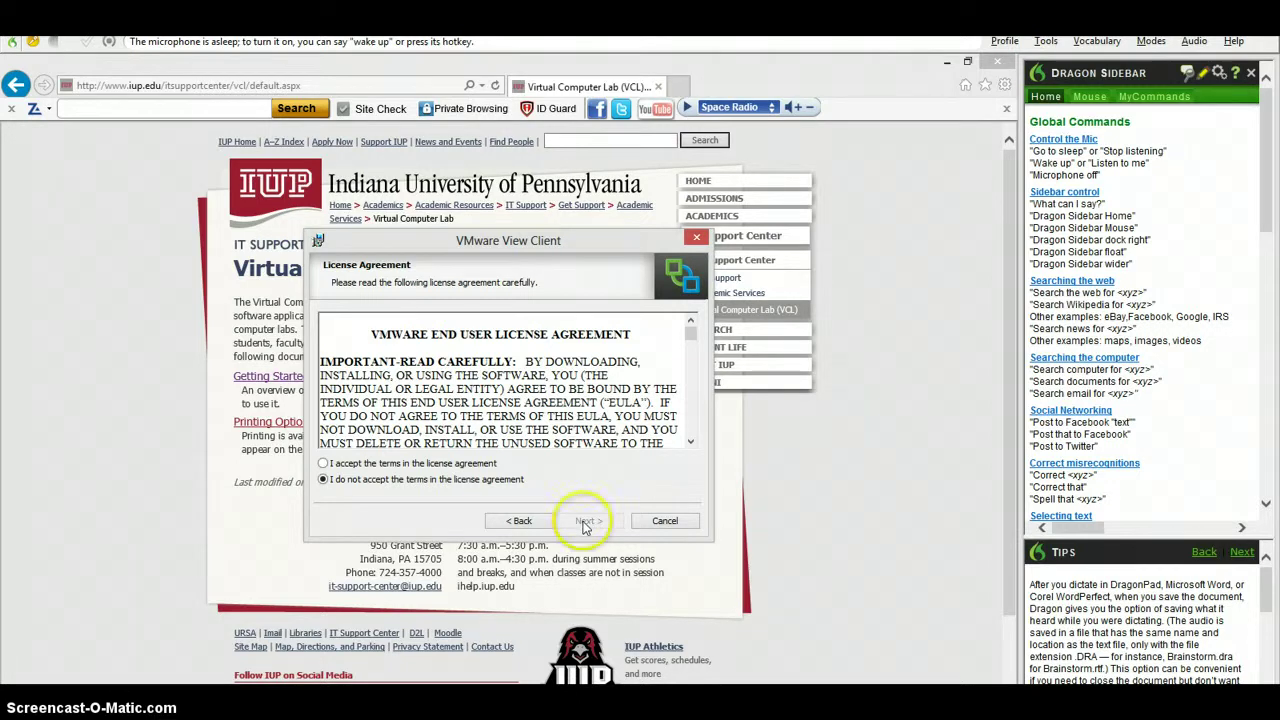
click(323, 464)
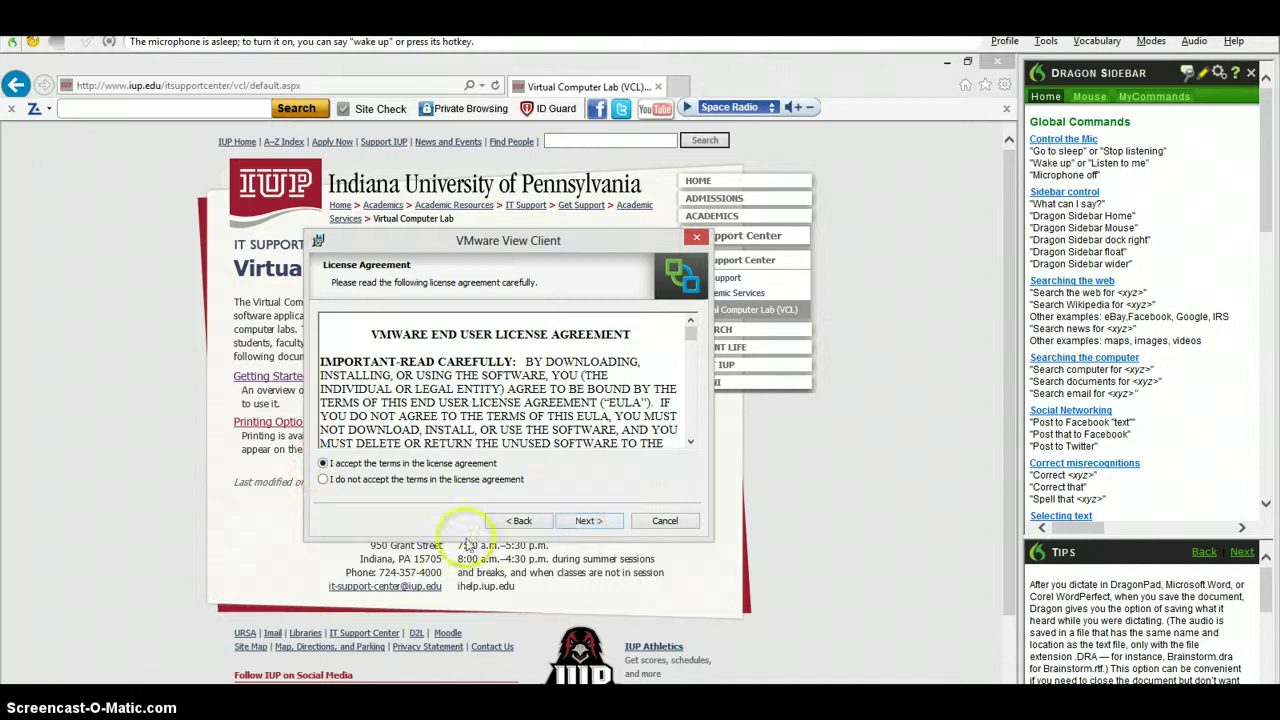
click(588, 522)
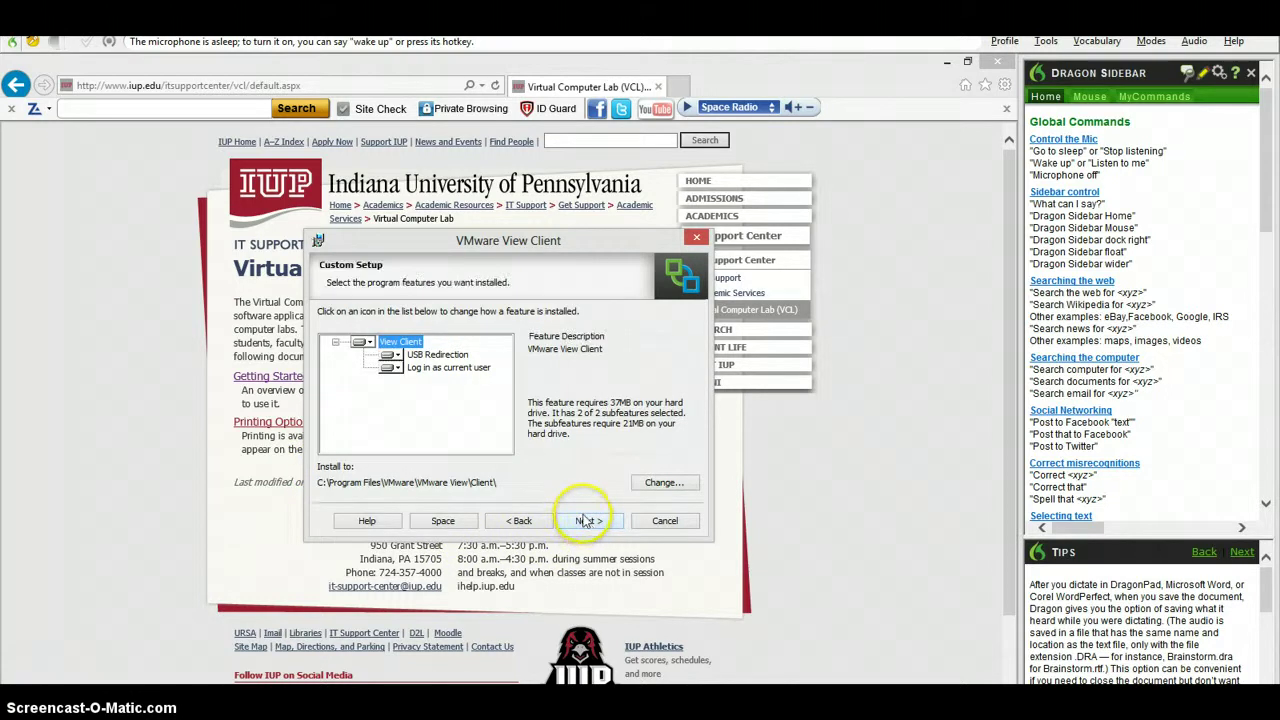
click(585, 522)
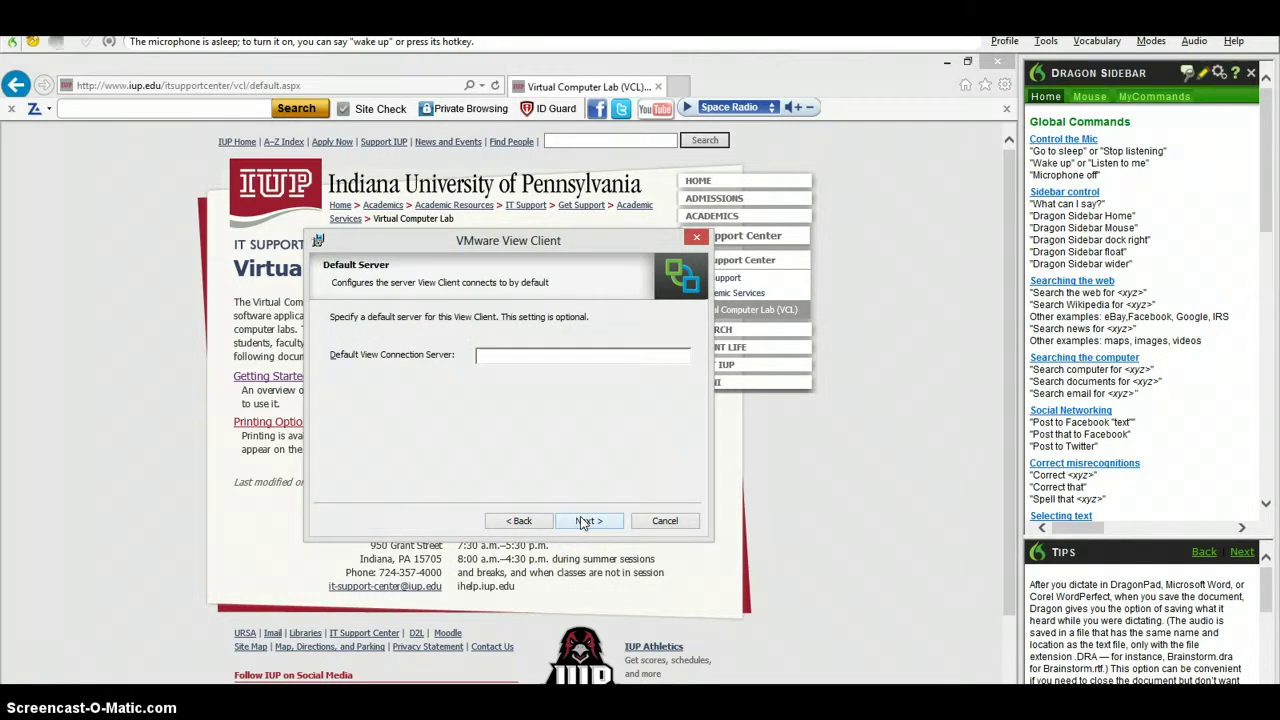
click(583, 522)
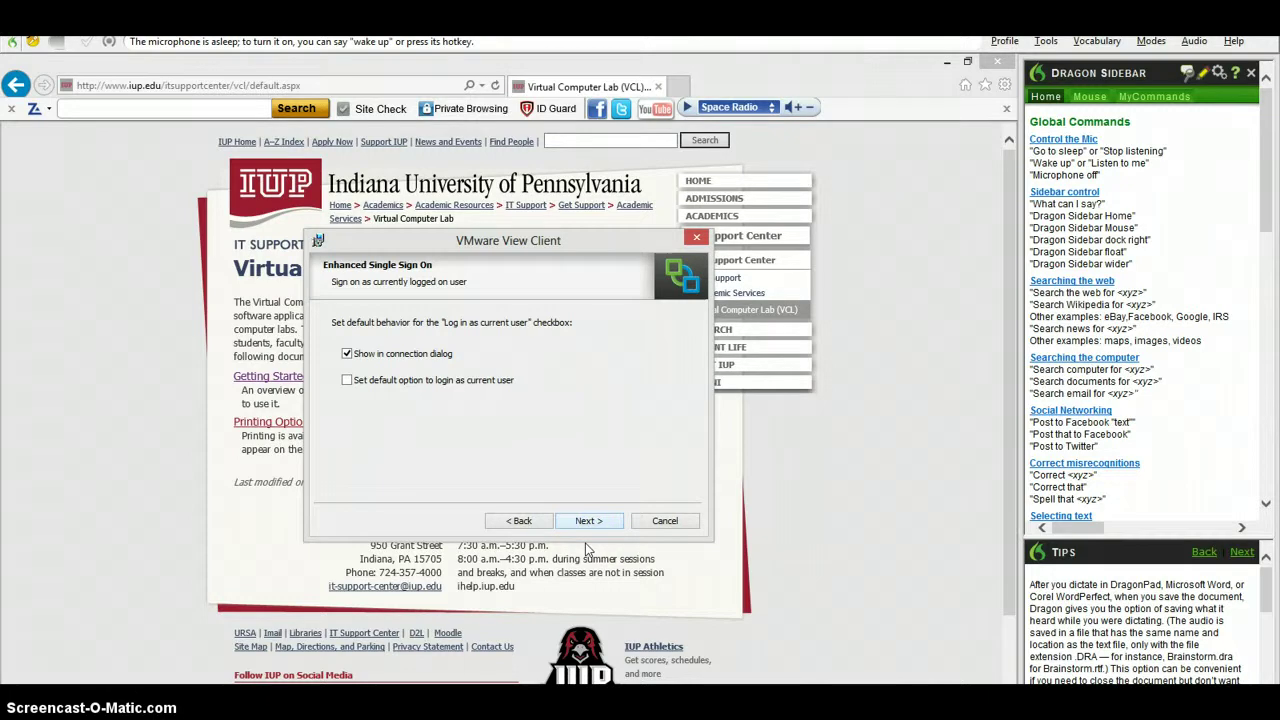
click(587, 520)
click(587, 521)
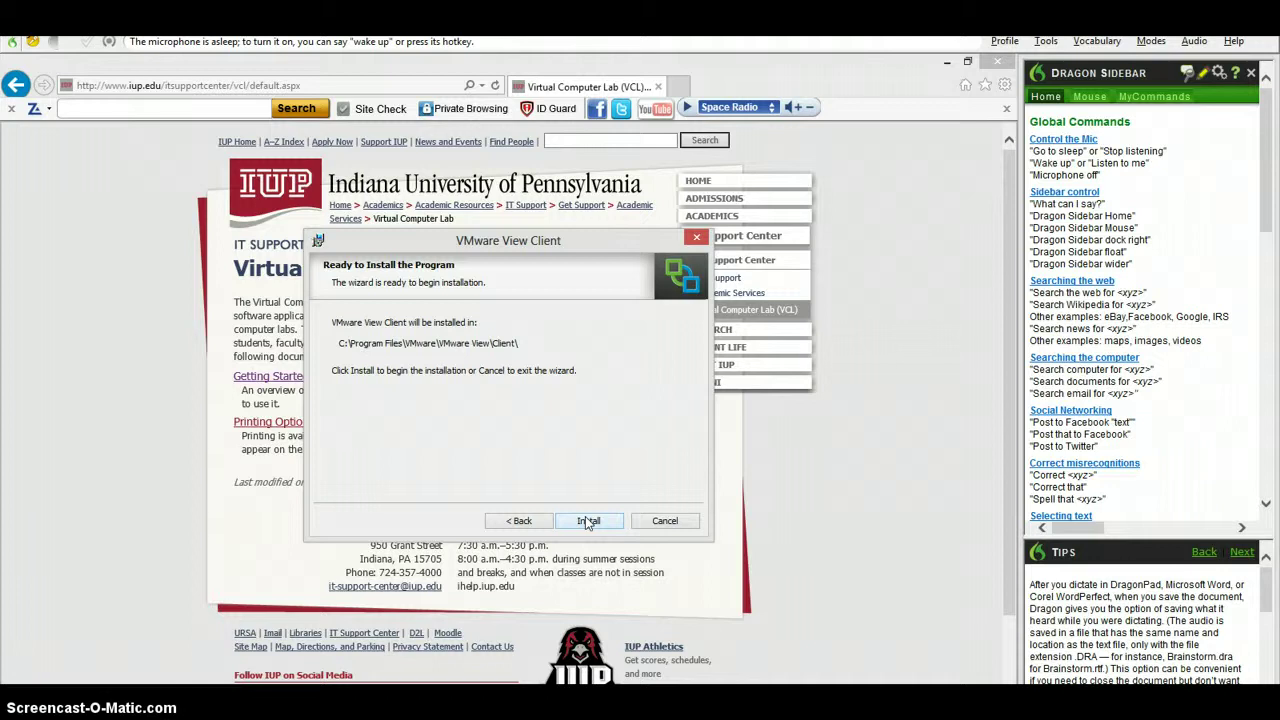
click(587, 521)
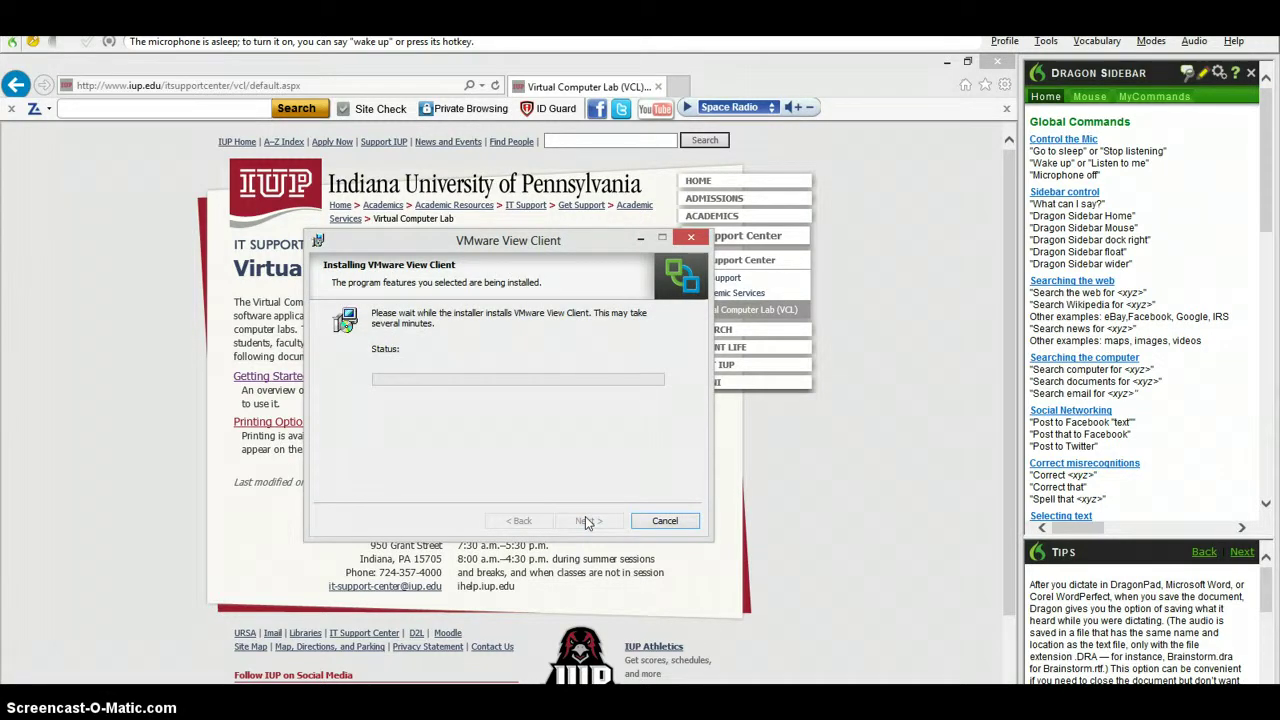
click(501, 478)
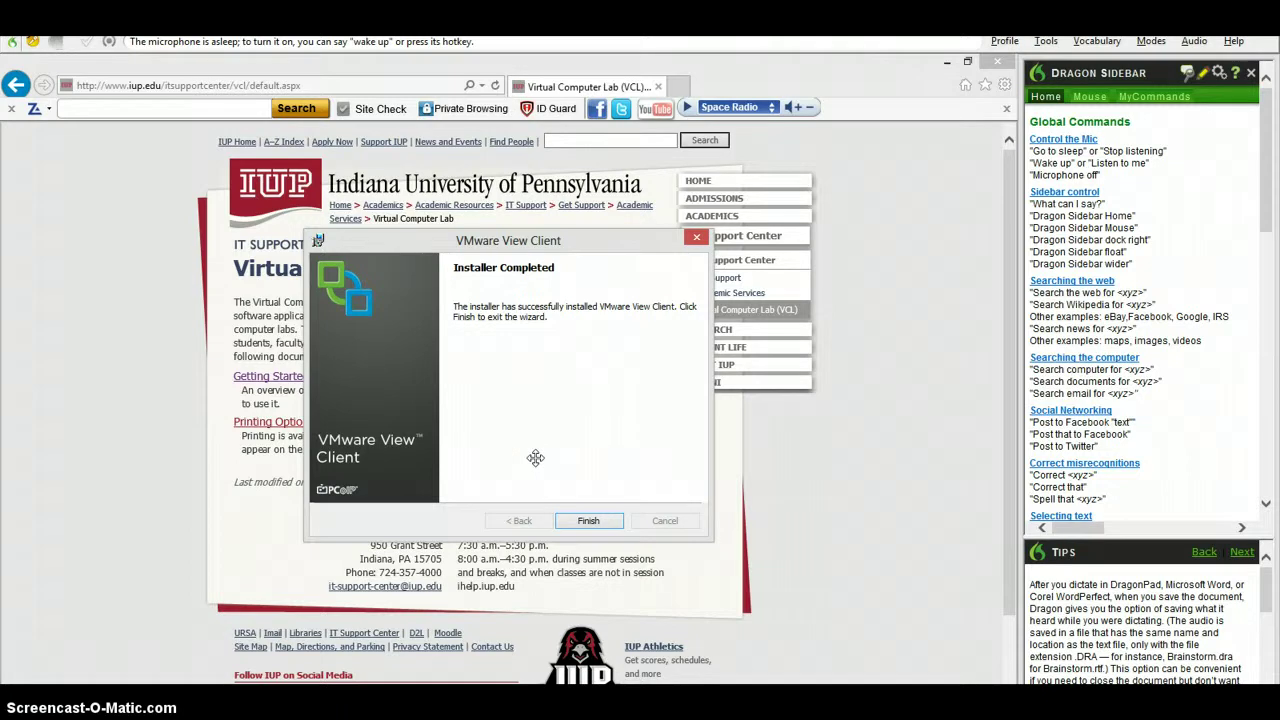
- Finish the VMware View Client installer and answer No to restarting the computer
click(589, 521)
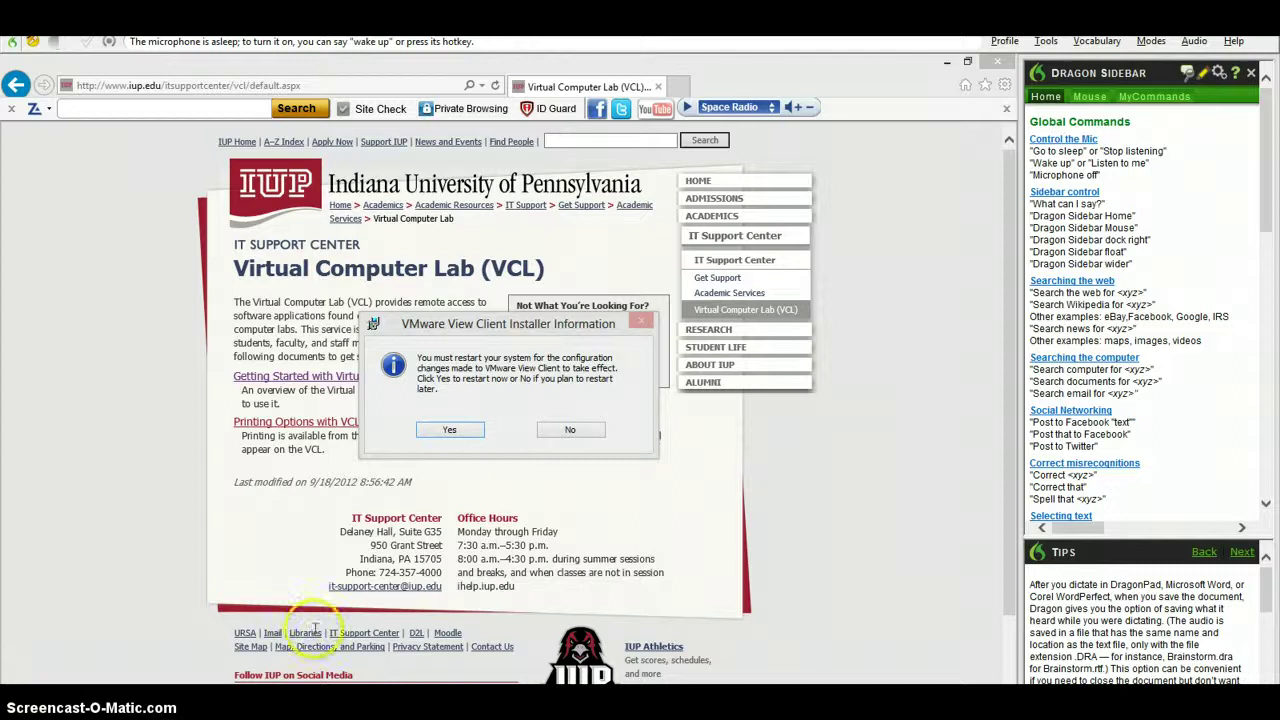
click(435, 460)
drag(435, 460, 573, 437)
click(571, 430)
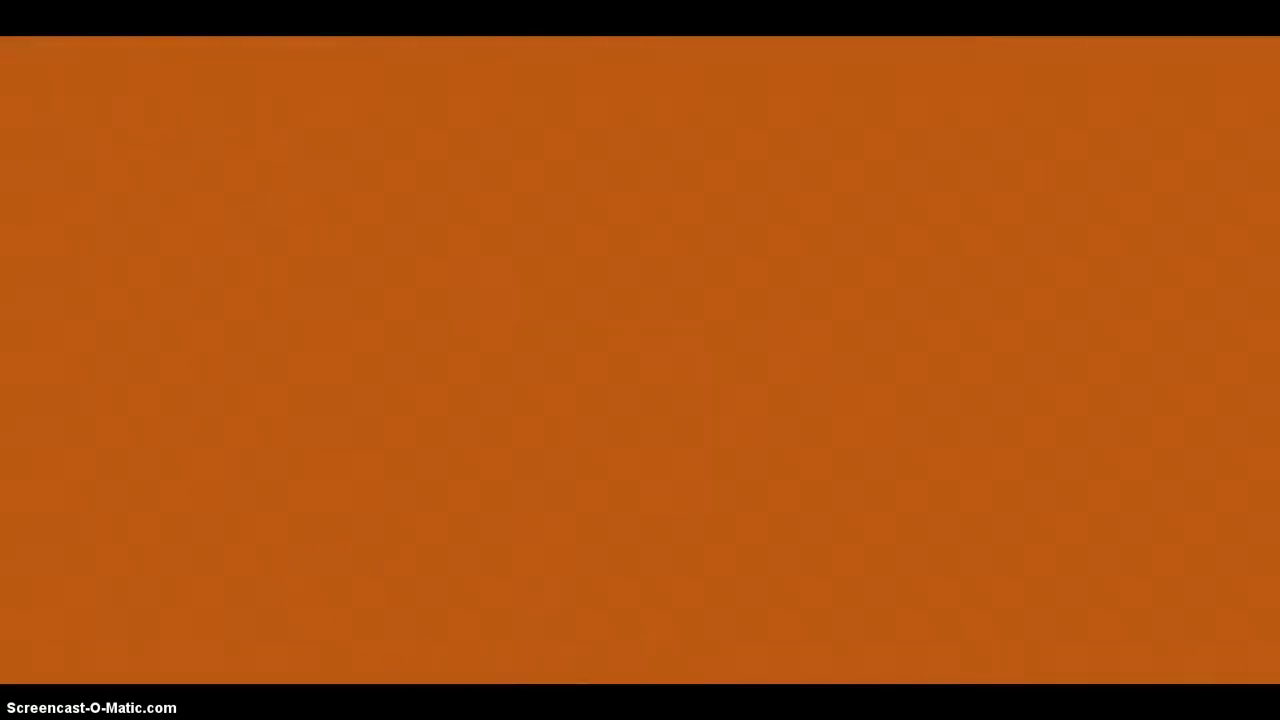
- Switch back to the VCL guide in Reader and review its vcl.iup.edu connection steps
click(63, 383)
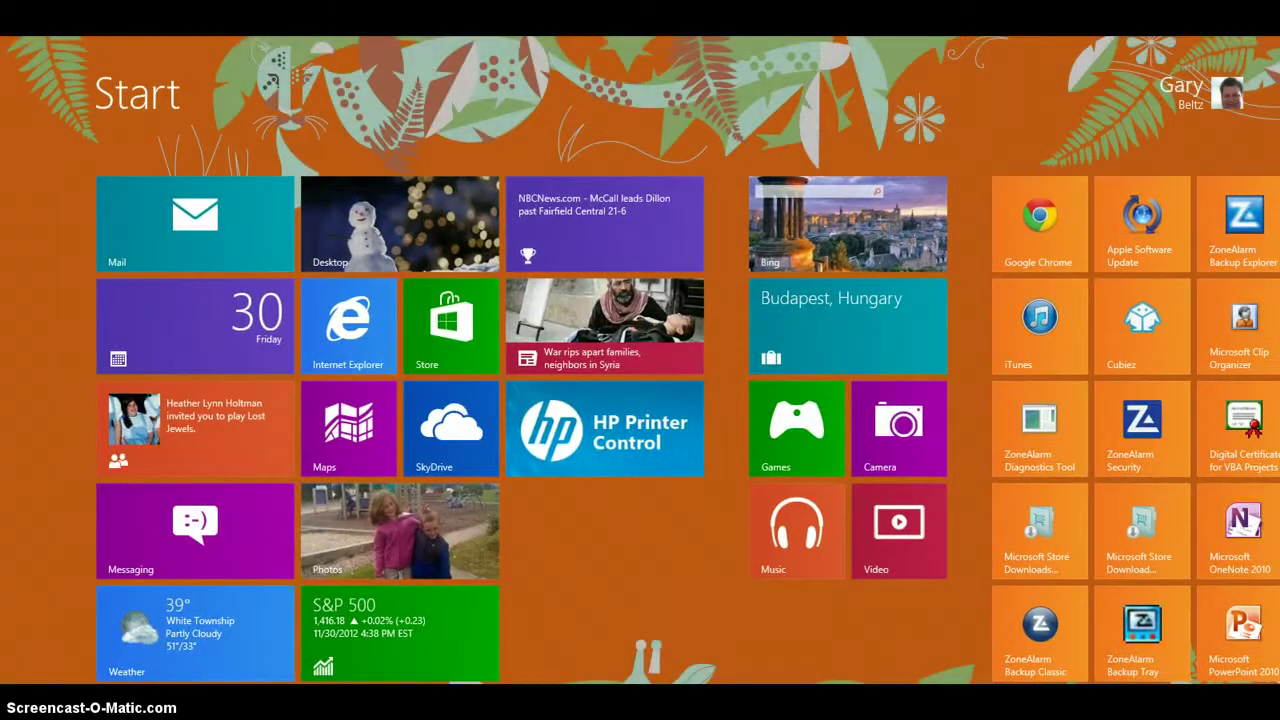
mouse_move(26, 295)
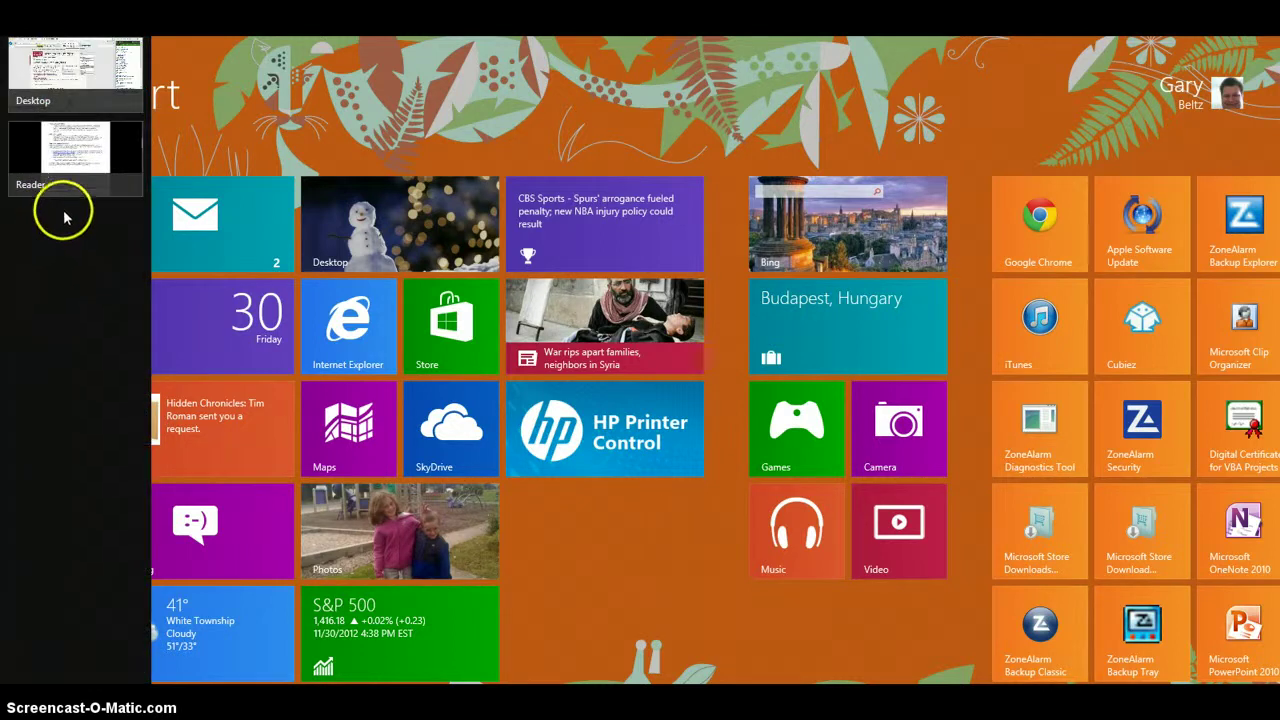
click(76, 155)
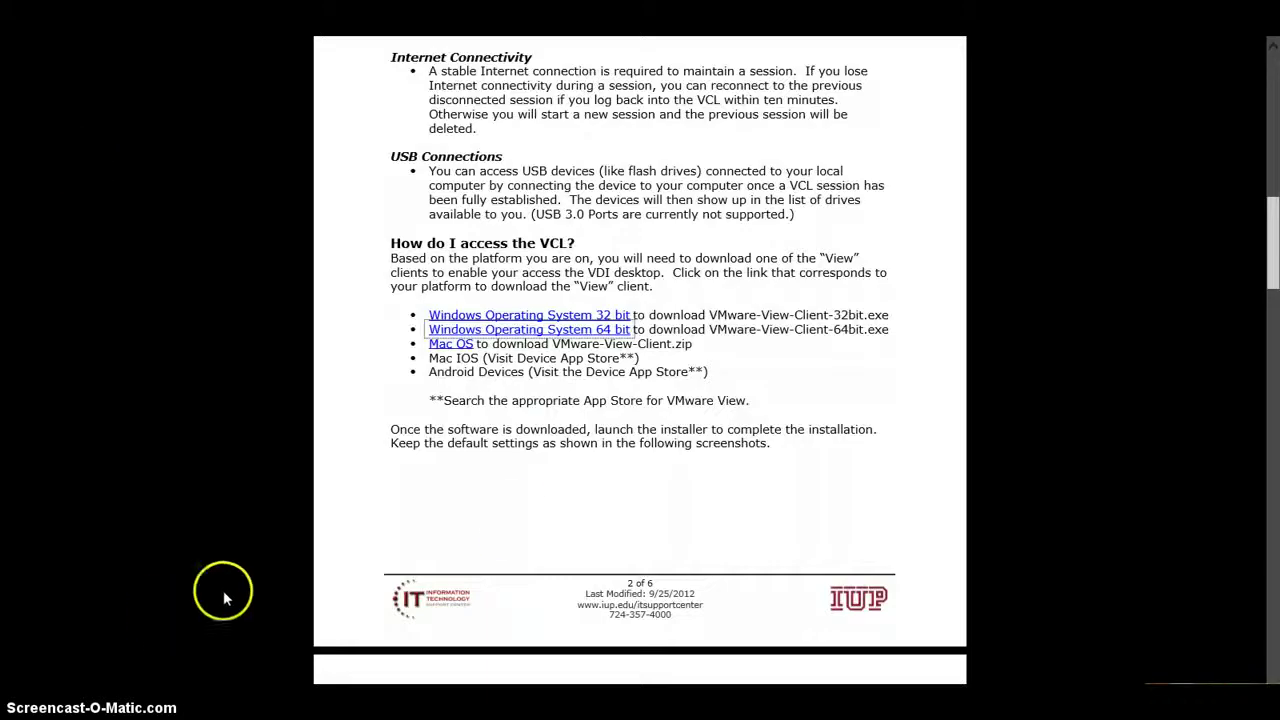
scroll(671, 434, down, 5)
scroll(634, 448, down, 5)
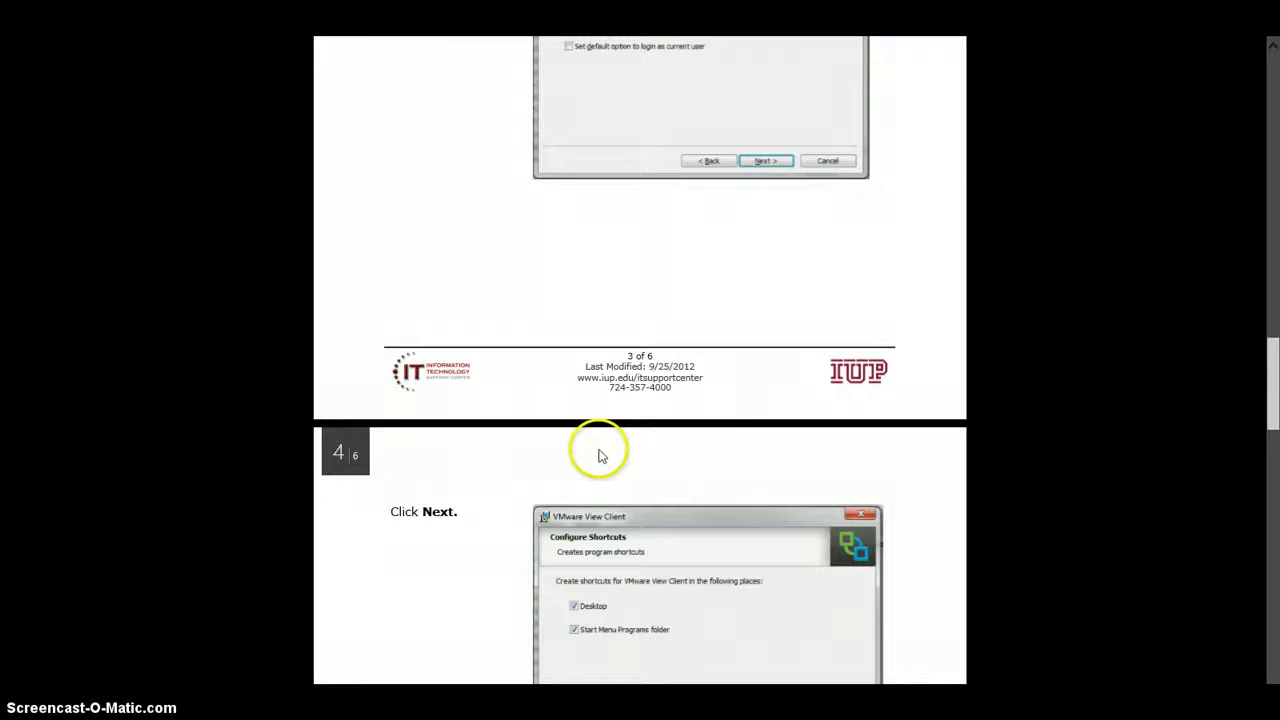
scroll(600, 455, down, 10)
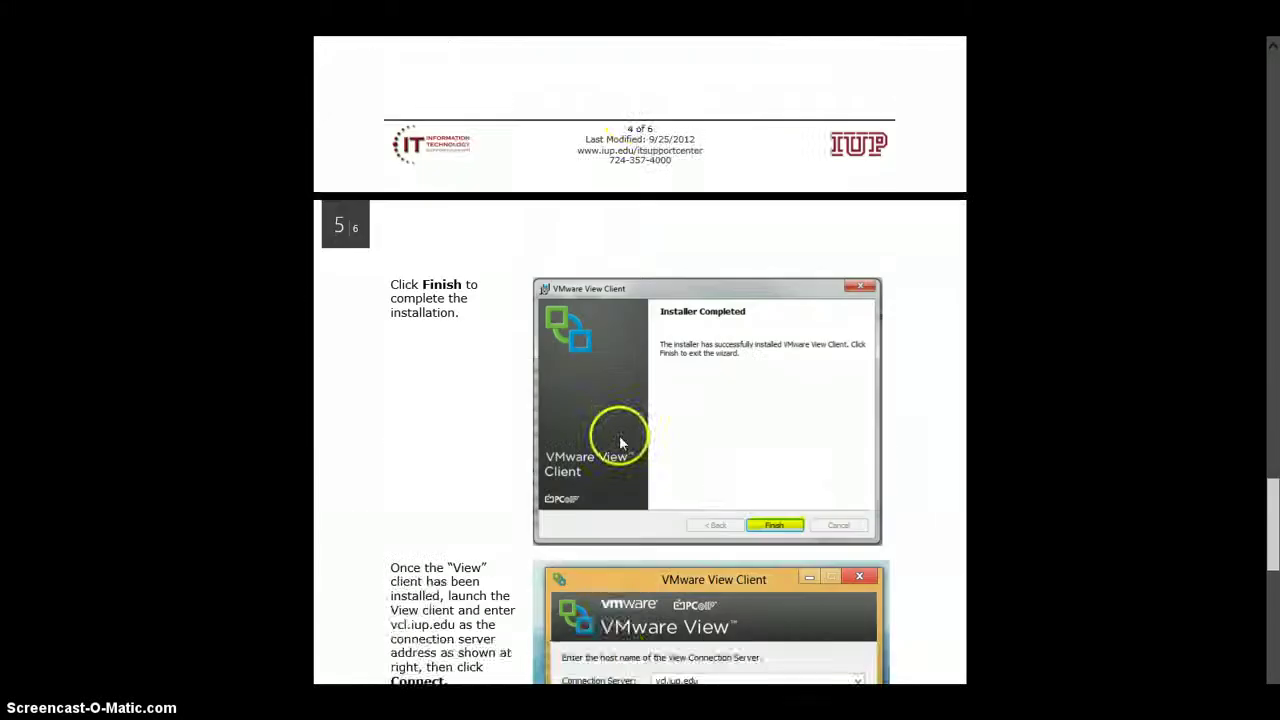
scroll(620, 443, down, 5)
scroll(623, 448, up, 3)
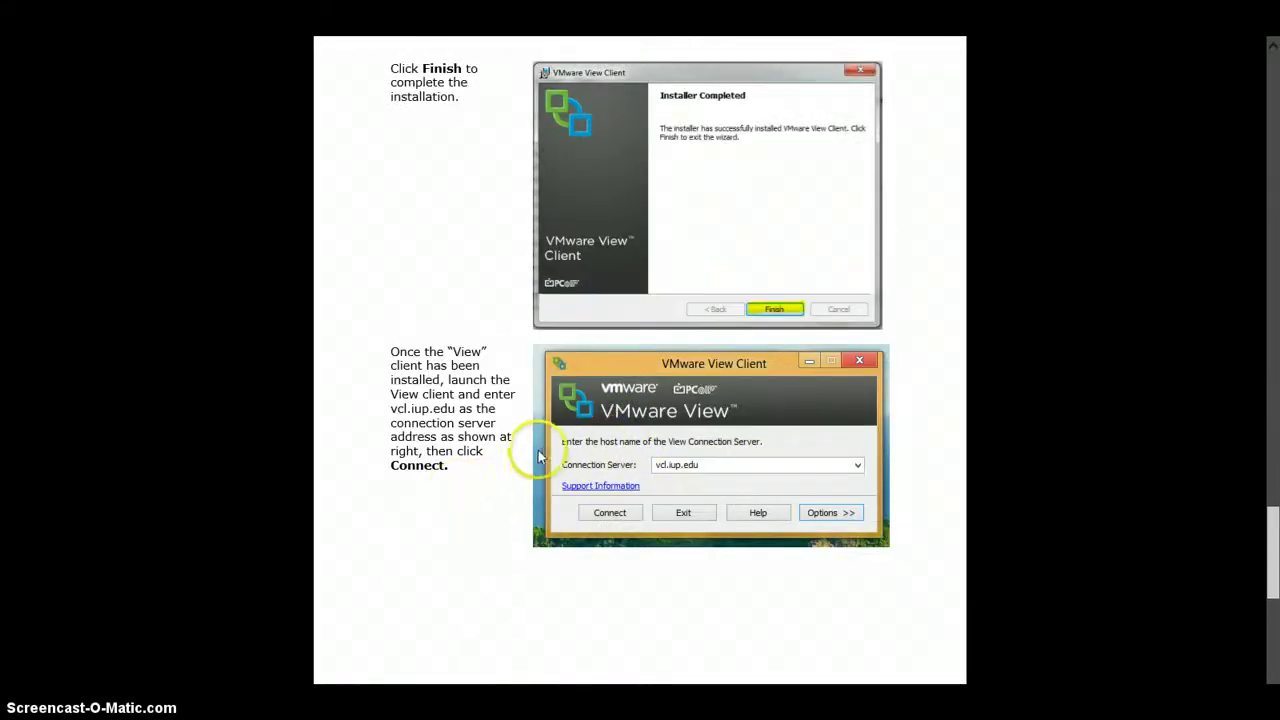
scroll(540, 450, up, 2)
scroll(606, 410, down, 2)
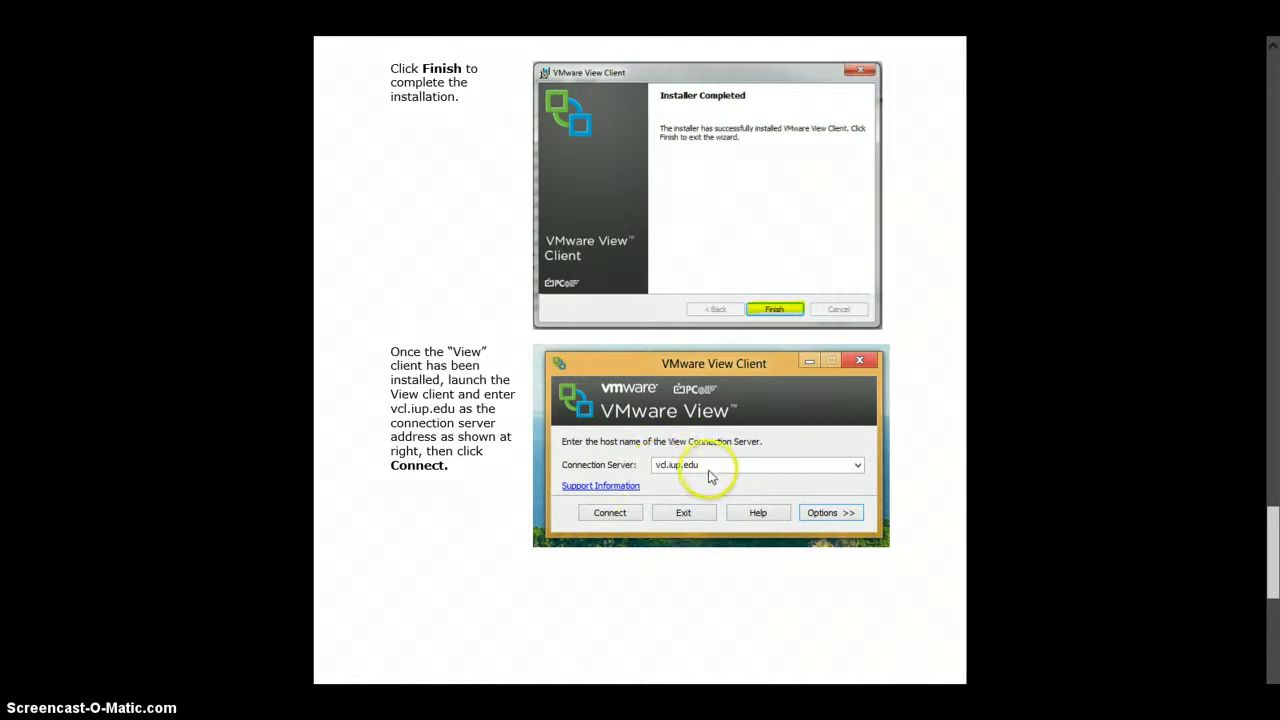
- Read through to page 6, close Reader, and return to the VCL page in Internet Explorer
scroll(712, 470, down, 10)
scroll(712, 466, down, 3)
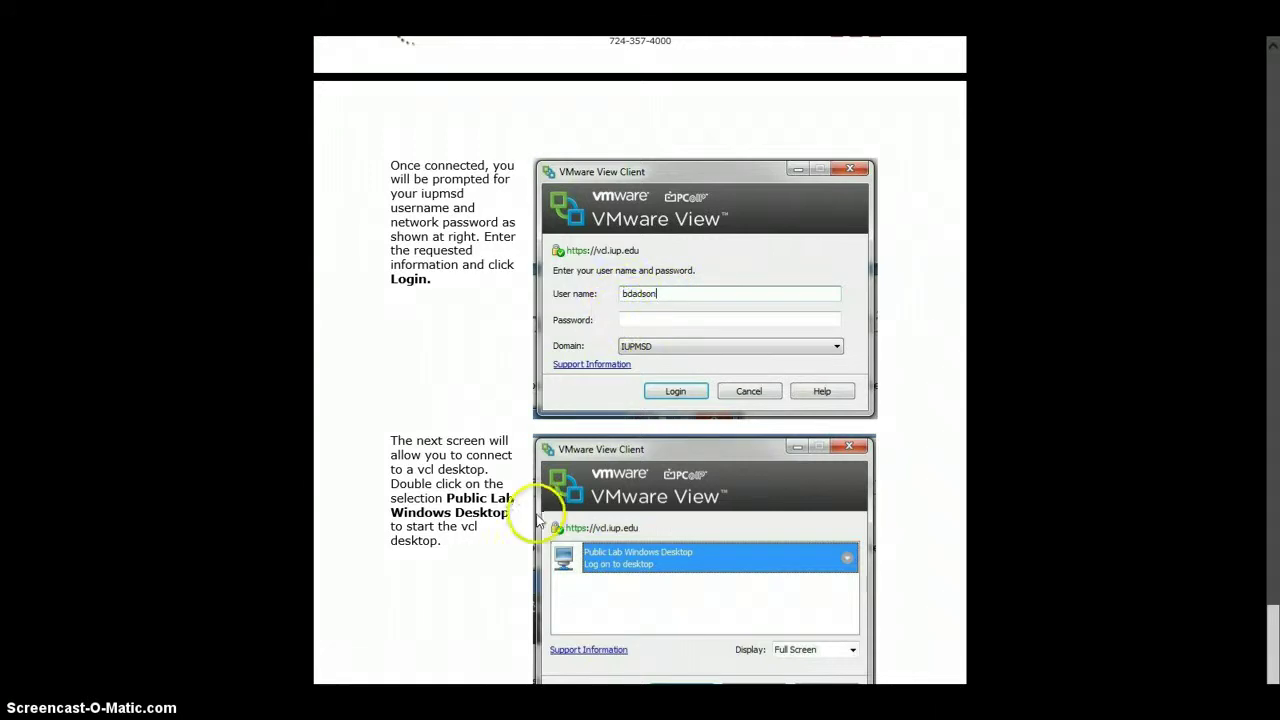
scroll(540, 505, down, 2)
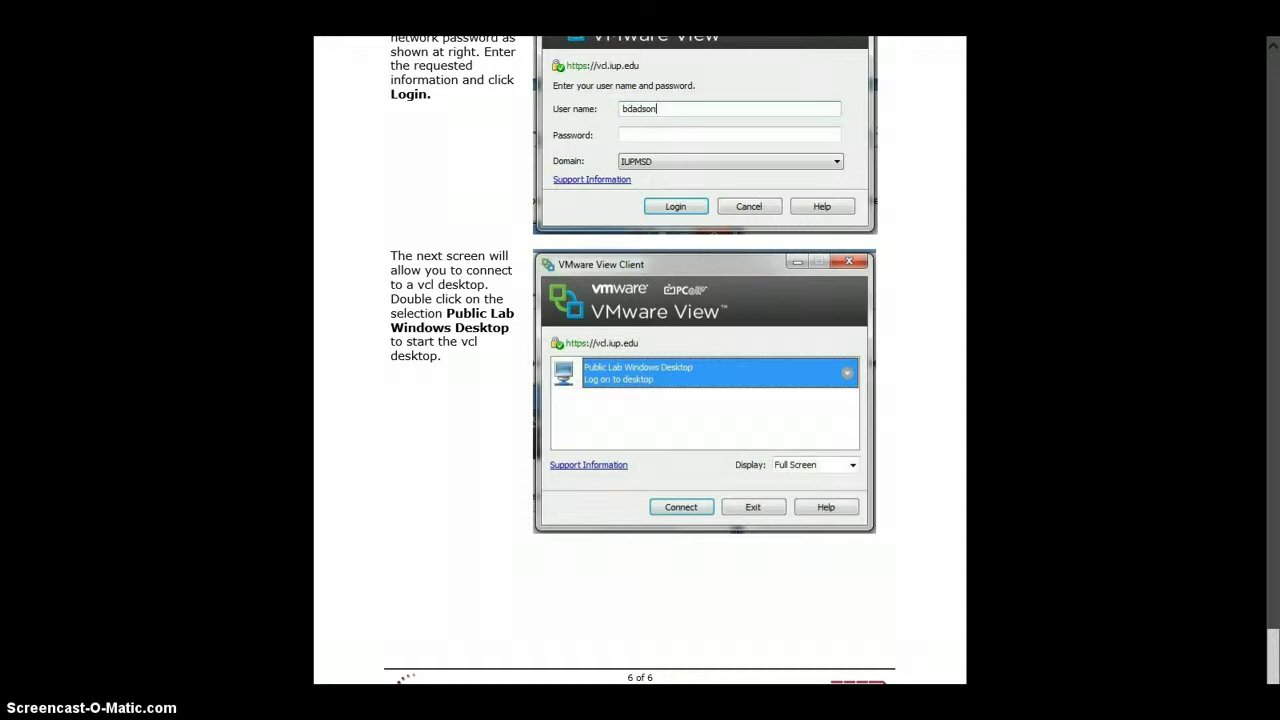
drag(335, 38, 467, 665)
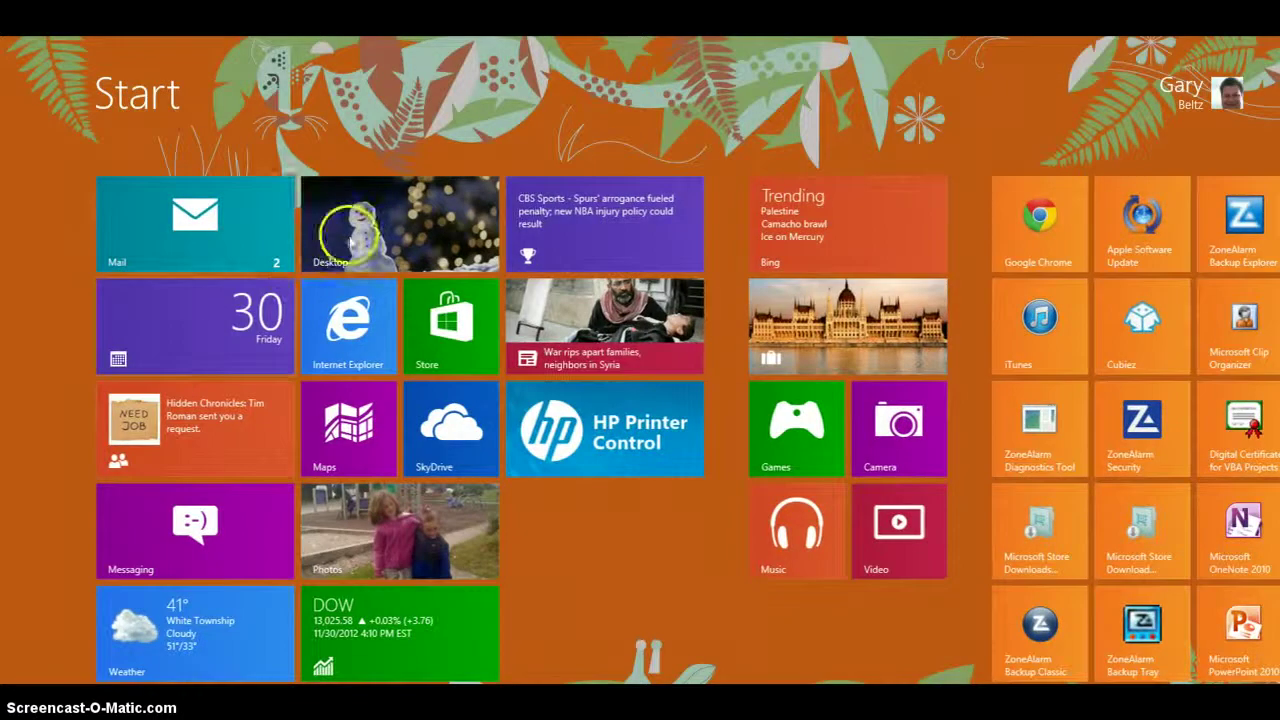
click(356, 212)
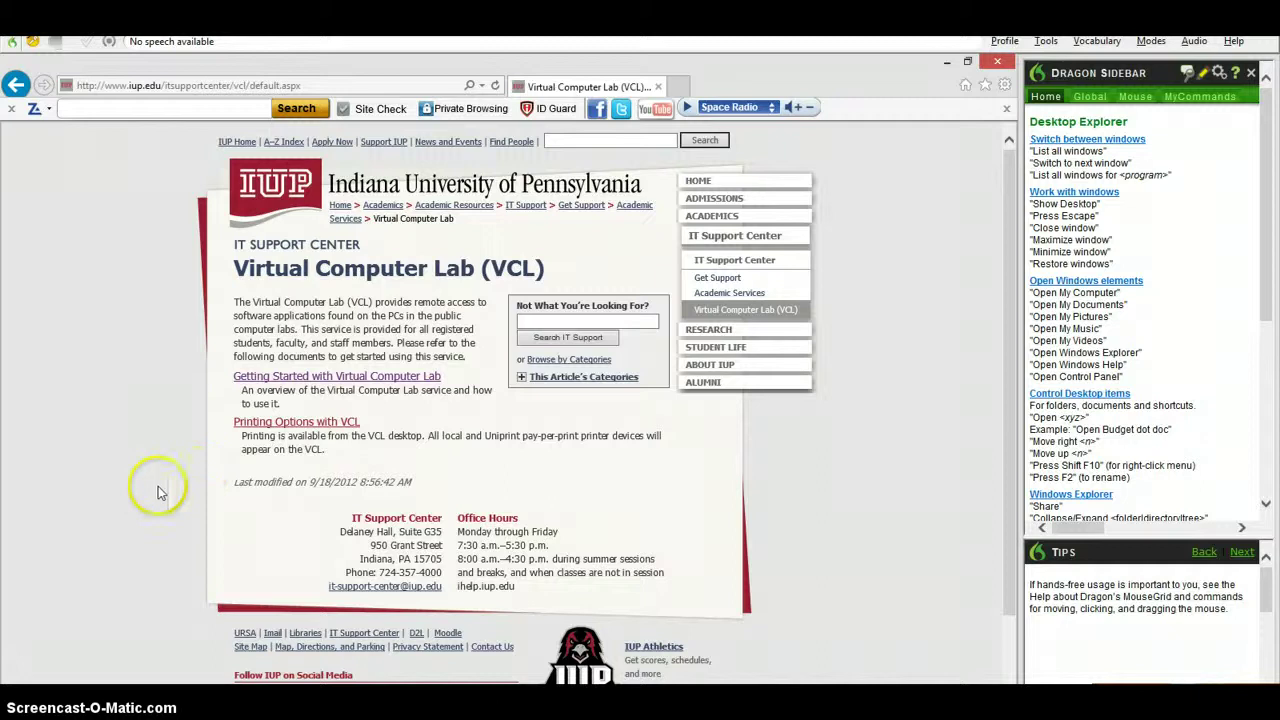